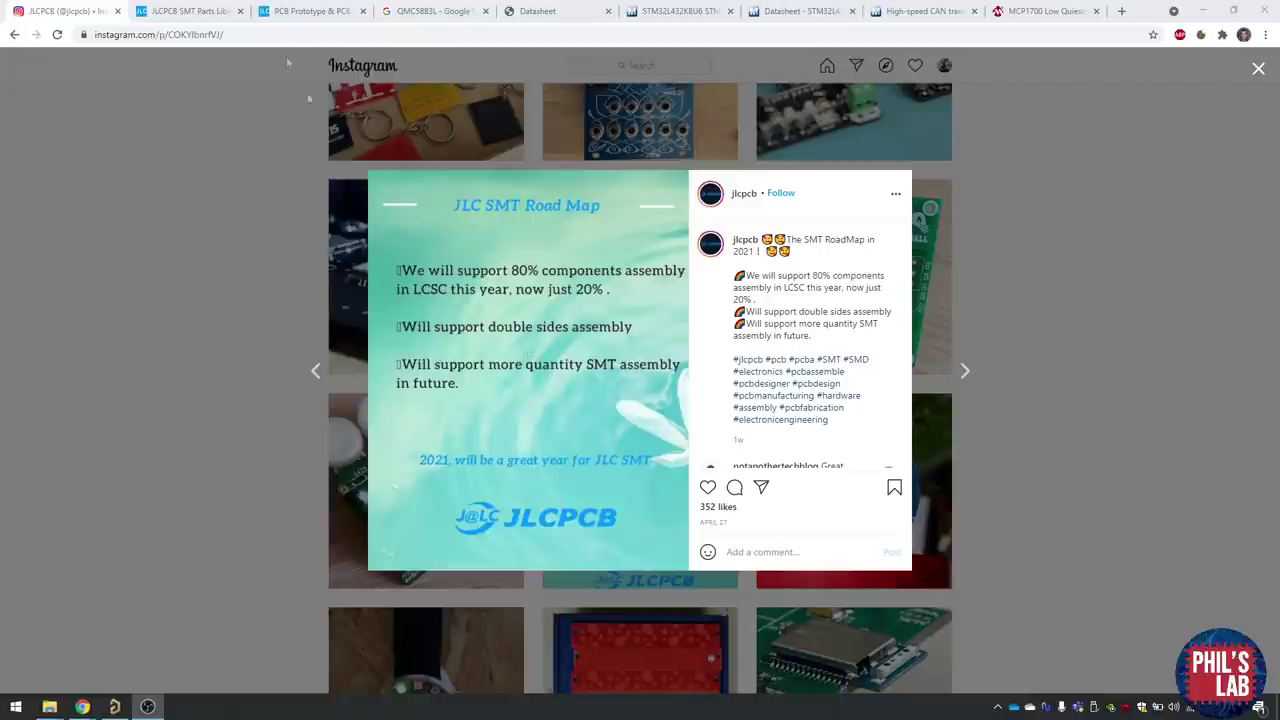
Switch to the JLCPCB SMT Parts Library page in Chrome.
left_click(222, 8)
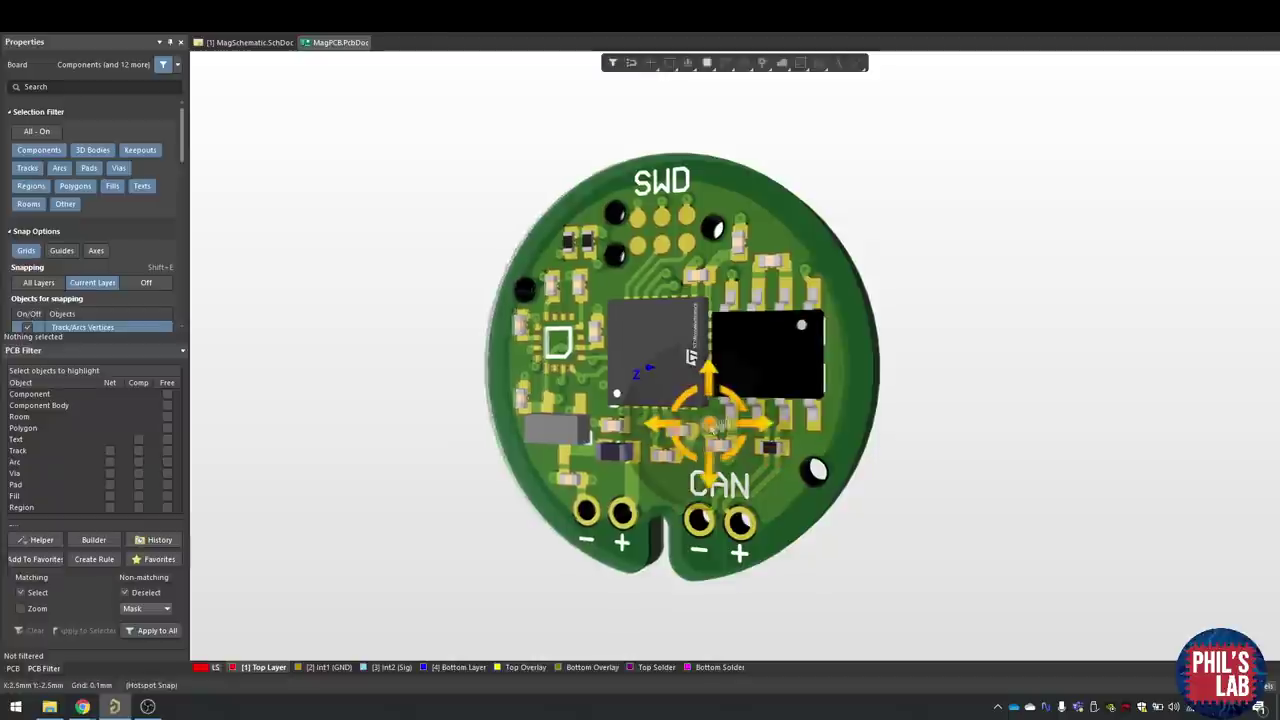
right_click_drag(880, 425, 870, 410, "shift")
key("v")
key("b")
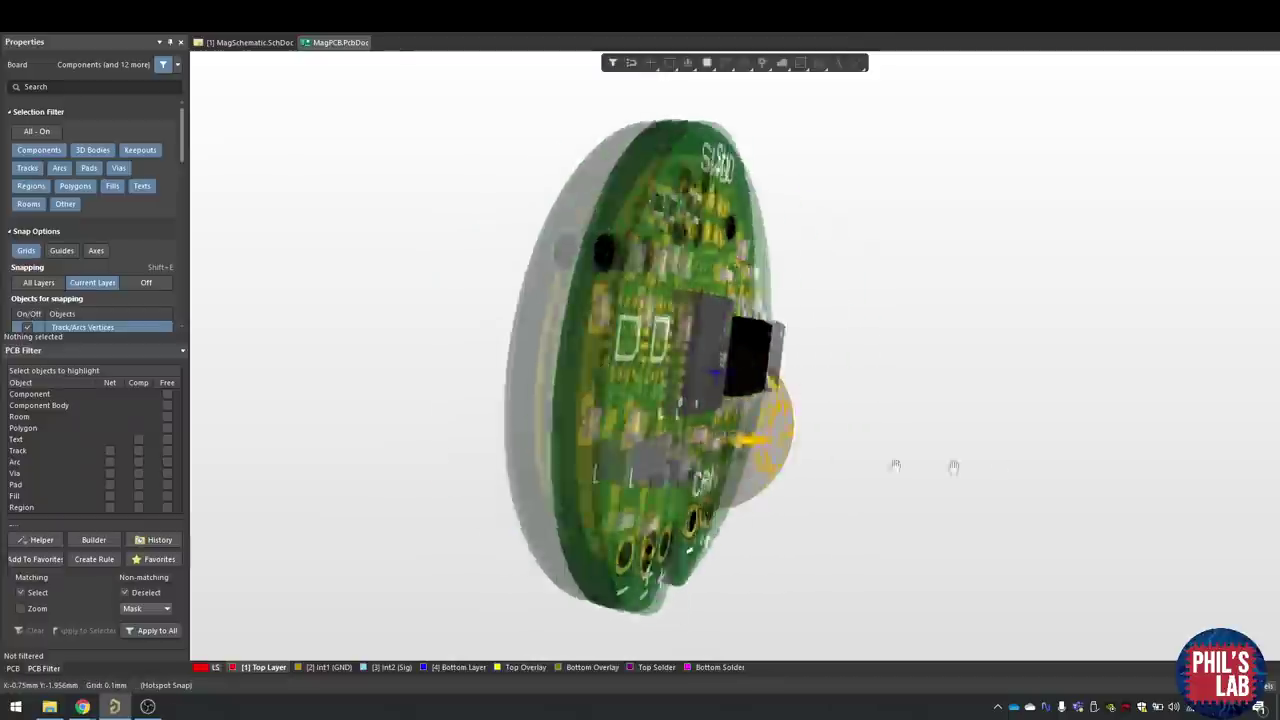
key("v")
key("b")
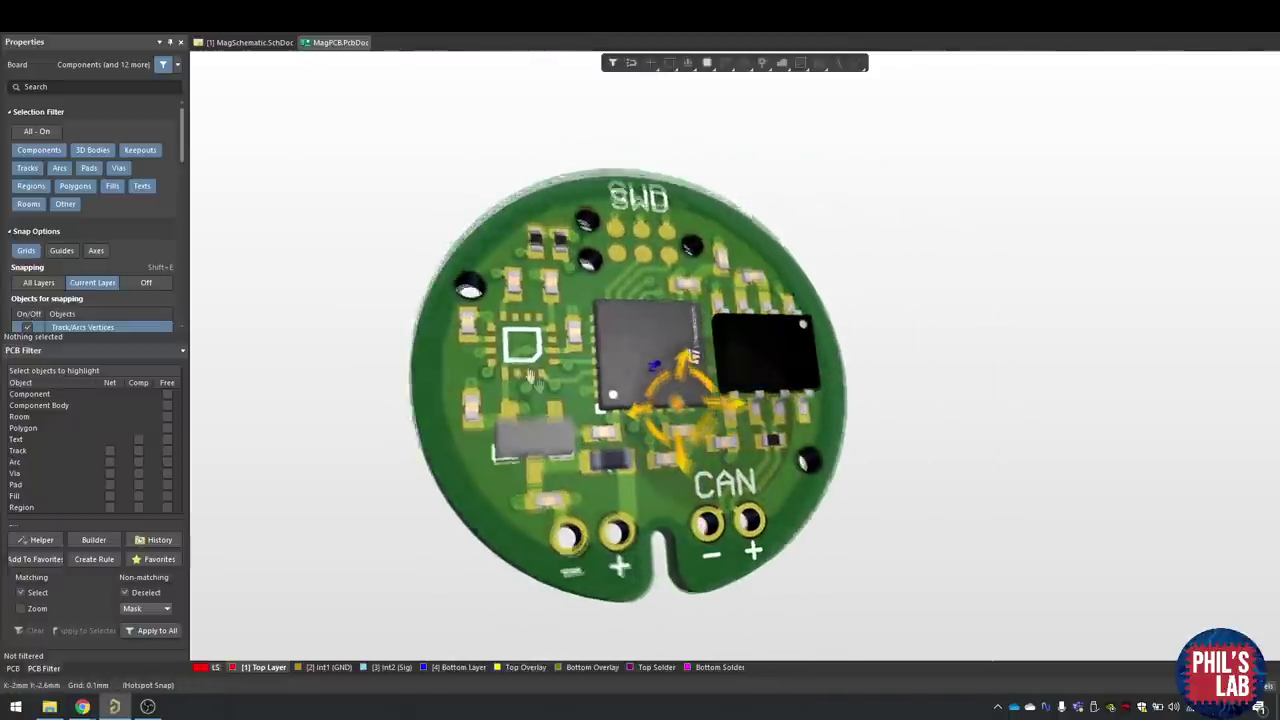
right_click_drag(829, 420, 861, 445, "shift")
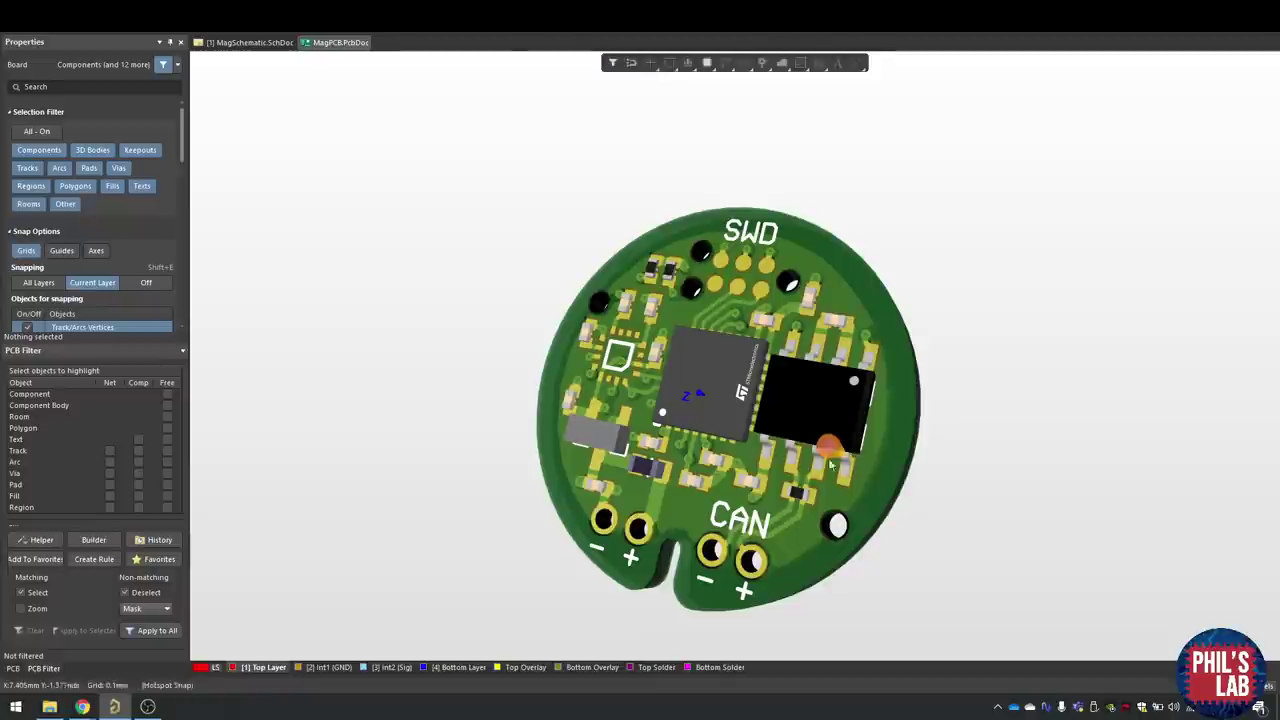
right_click_drag(727, 543, 625, 528, "shift")
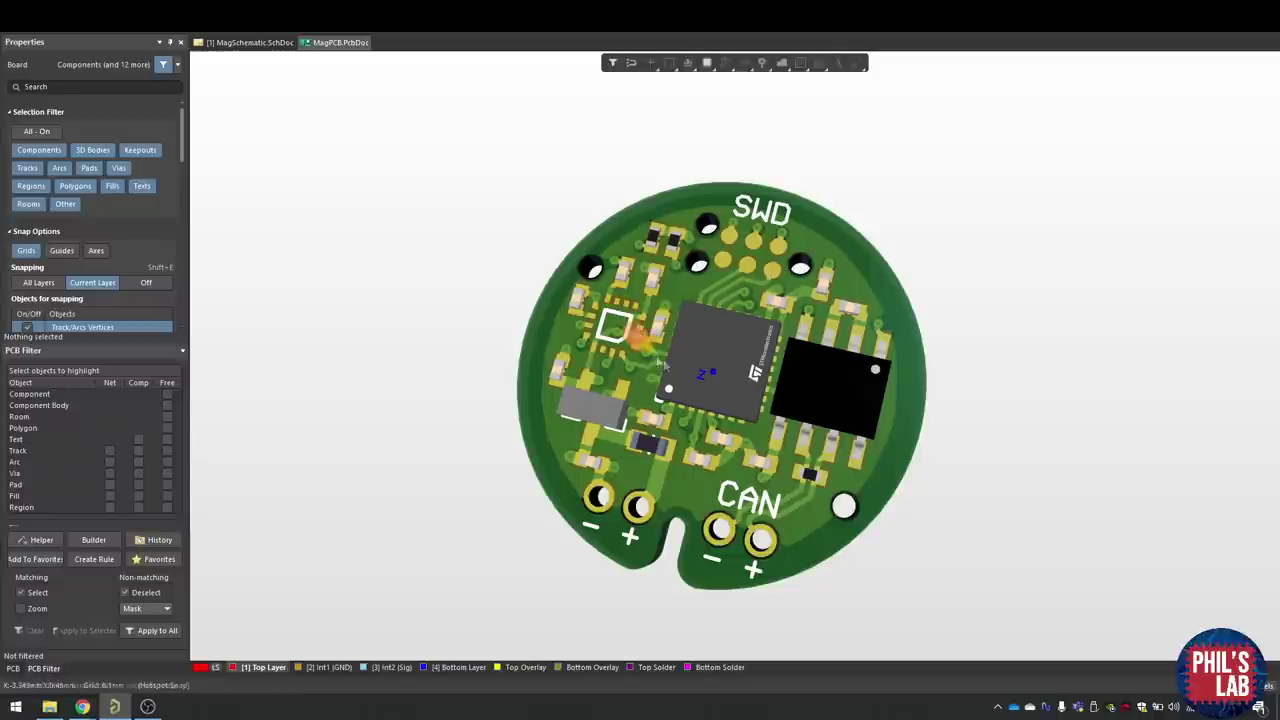
right_click_drag(750, 330, 670, 316)
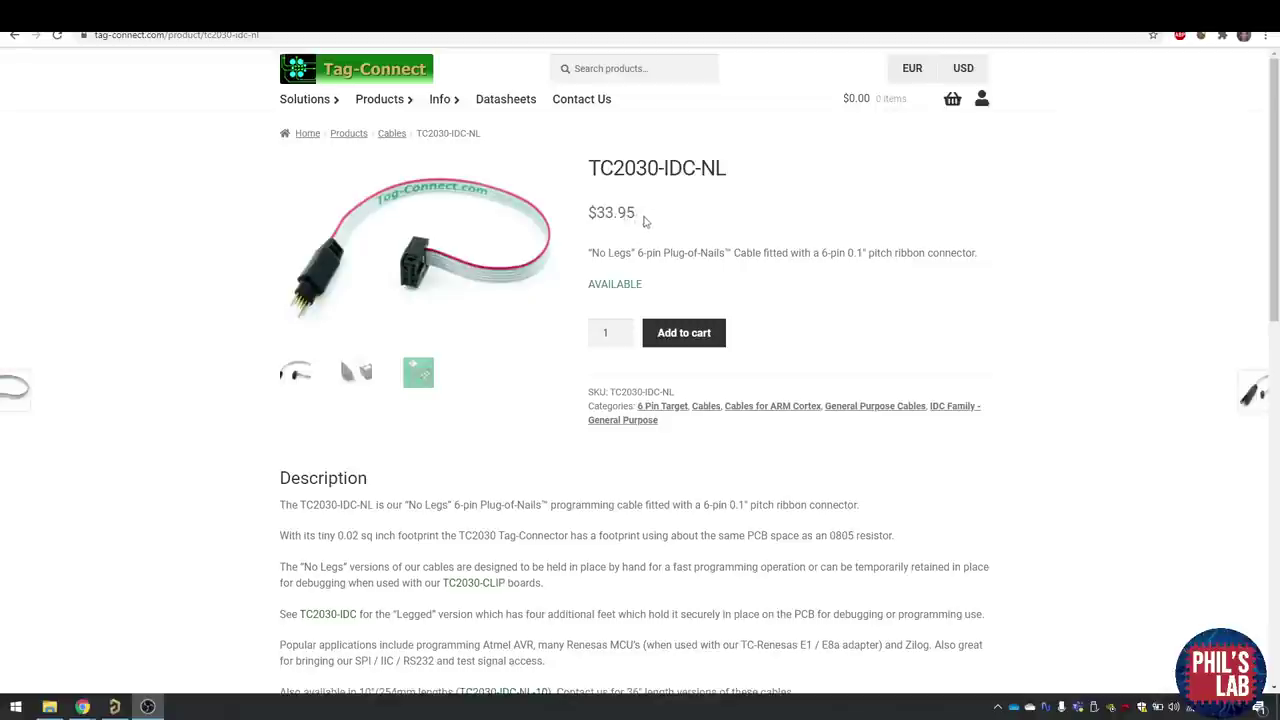
Highlight the TC2030-IDC-NL cable description, then the QMC5883L part name in its datasheet.
mouse_move(646, 217)
left_mouse_down()
mouse_move(586, 215)
mouse_move(657, 220)
left_mouse_up()
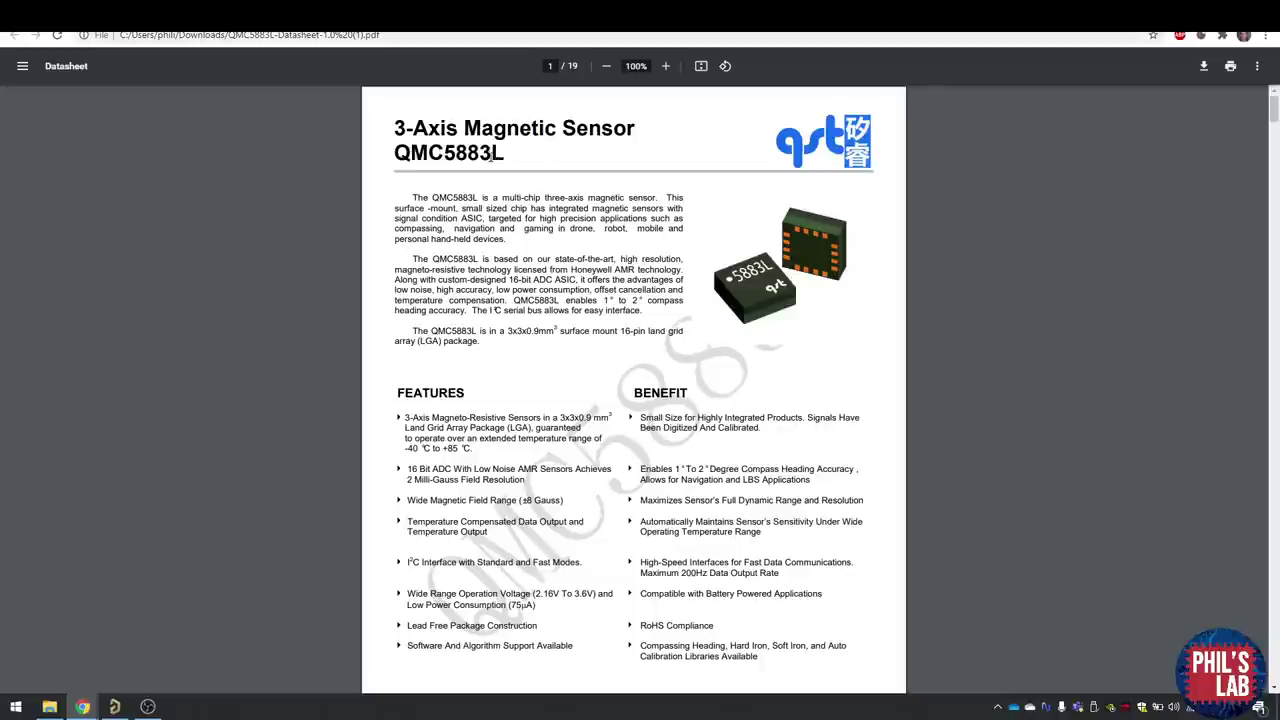
left_click_drag(493, 152, 380, 153)
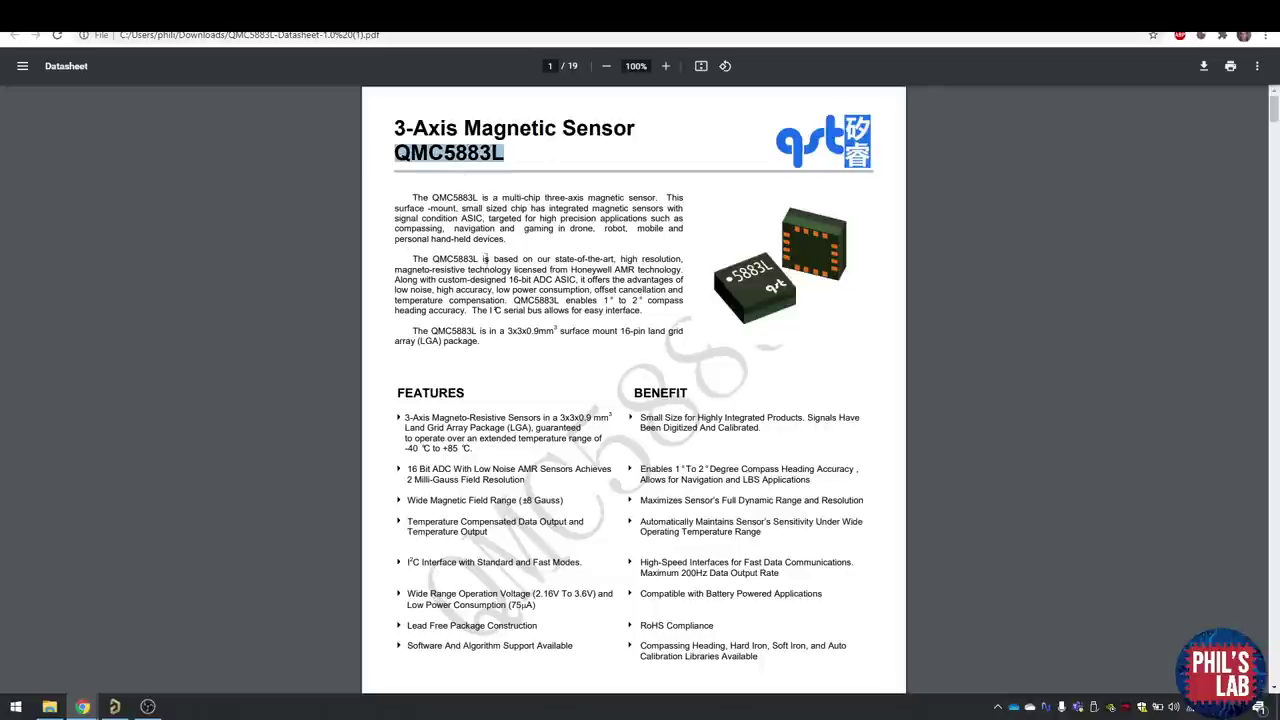
left_click(487, 260)
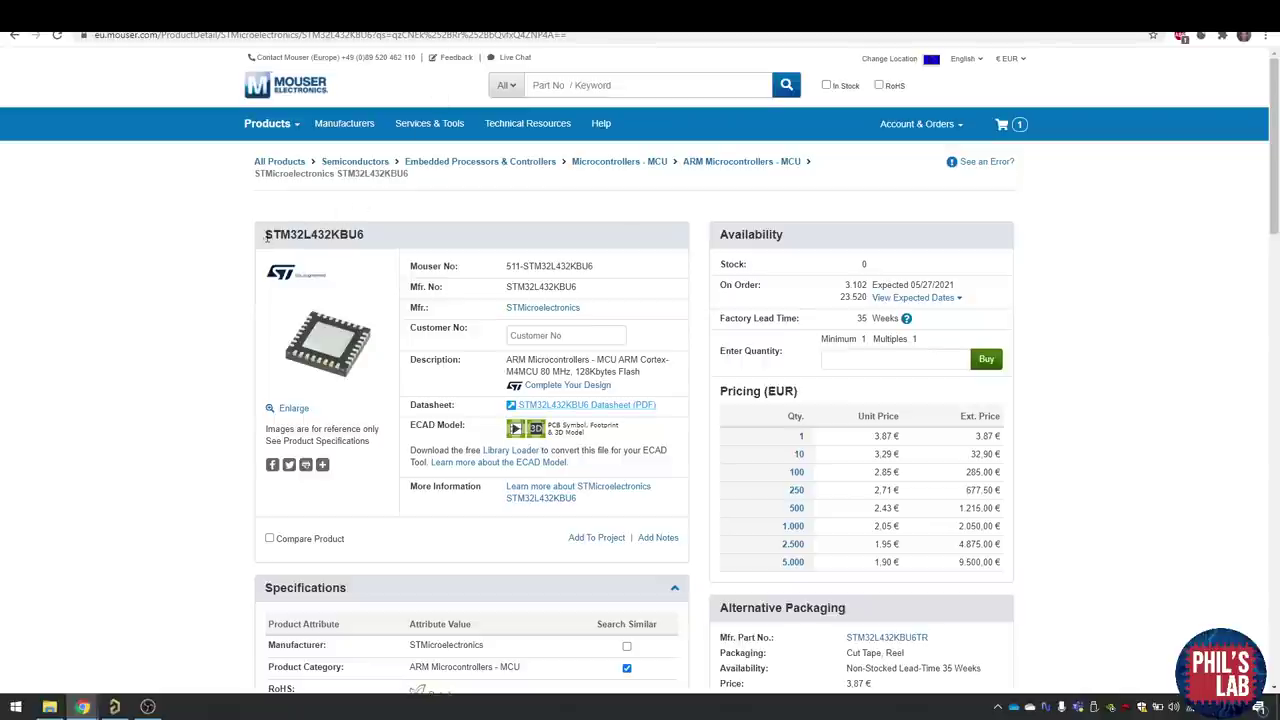
Highlight the STM32L4 family name in the STM32L432KBU6 Mouser product title.
left_click_drag(265, 235, 320, 232)
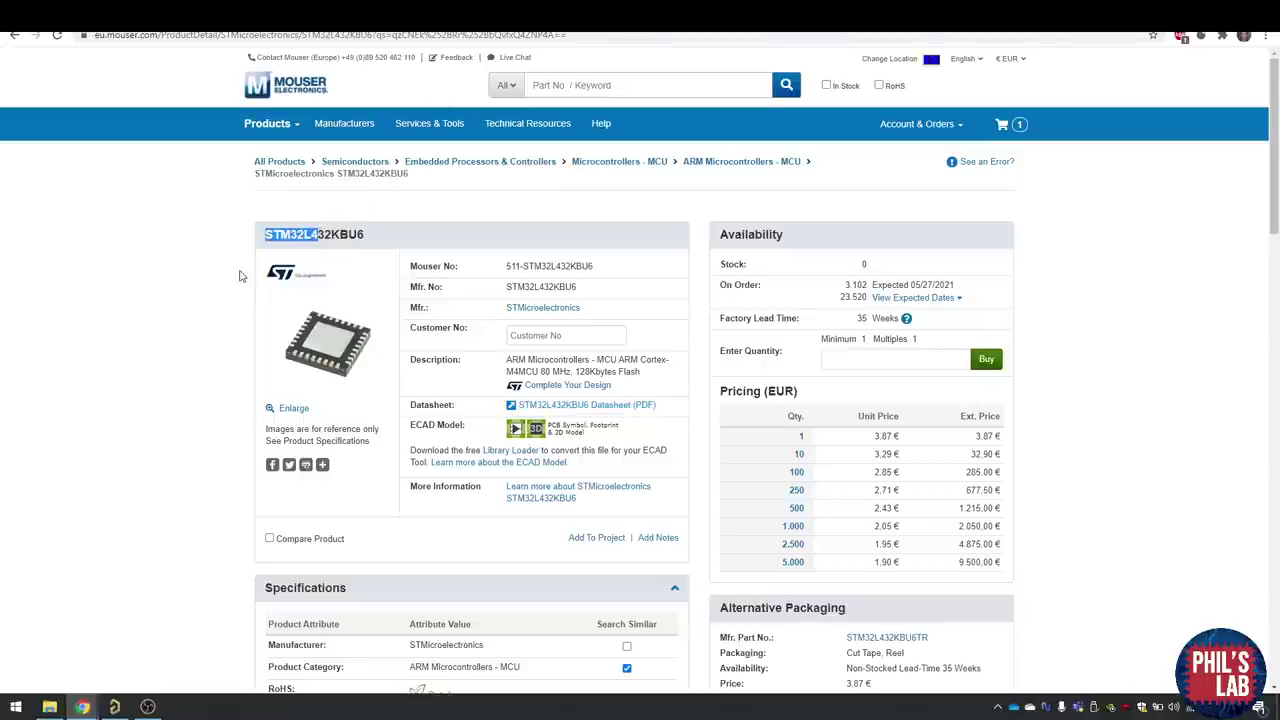
left_click(240, 276)
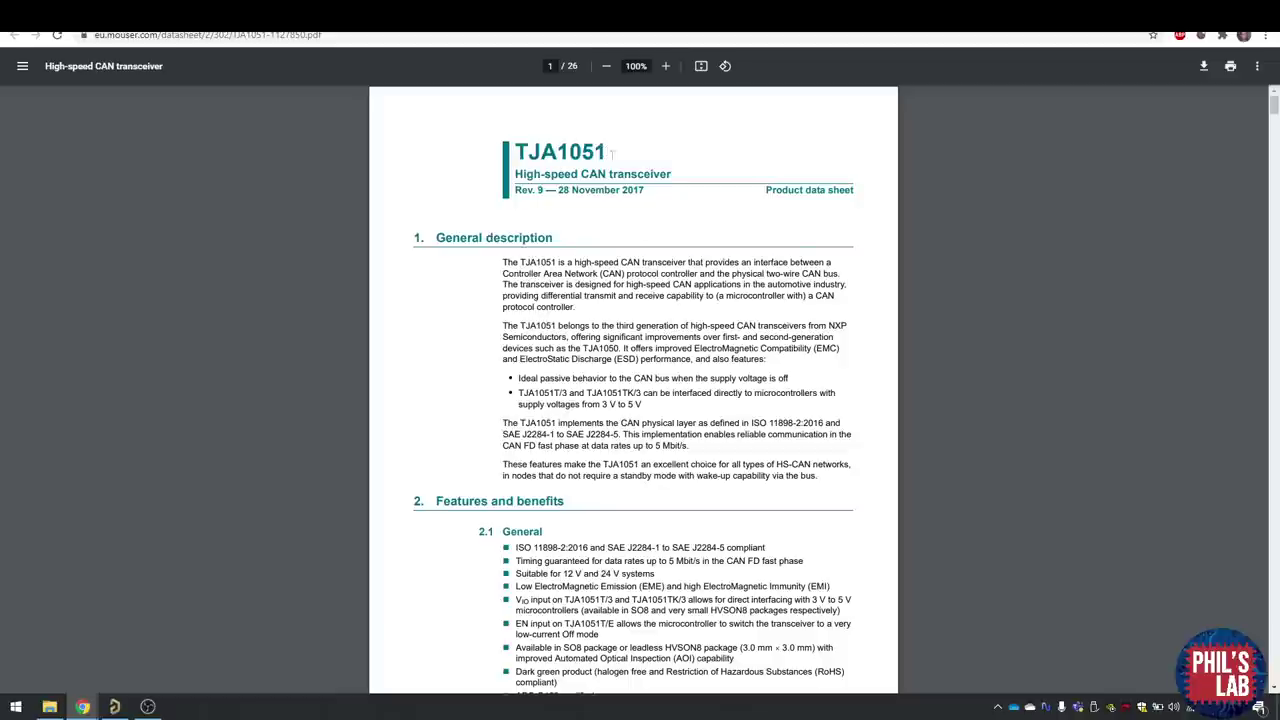
Highlight the 5 Mbit/s data rate and the TJA1051 part name in the CAN transceiver datasheet.
left_click_drag(688, 446, 653, 446)
left_click(671, 435)
left_click_drag(610, 152, 524, 152)
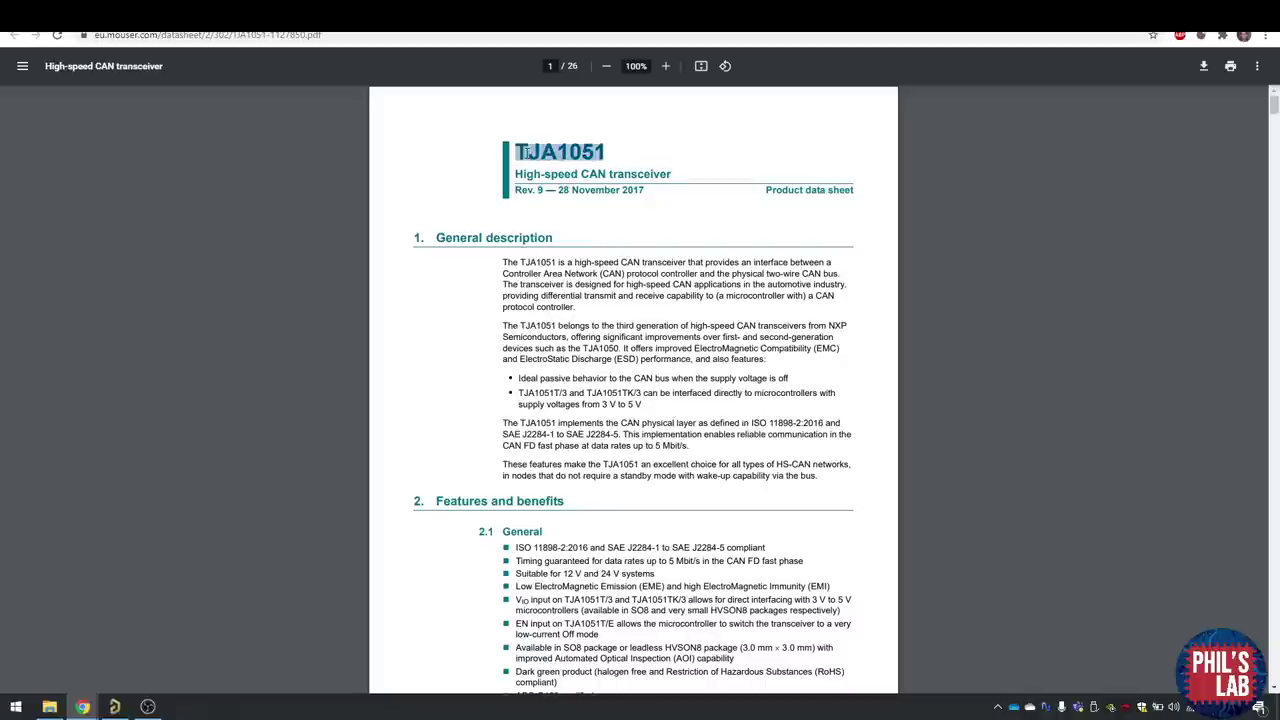
left_click(575, 176)
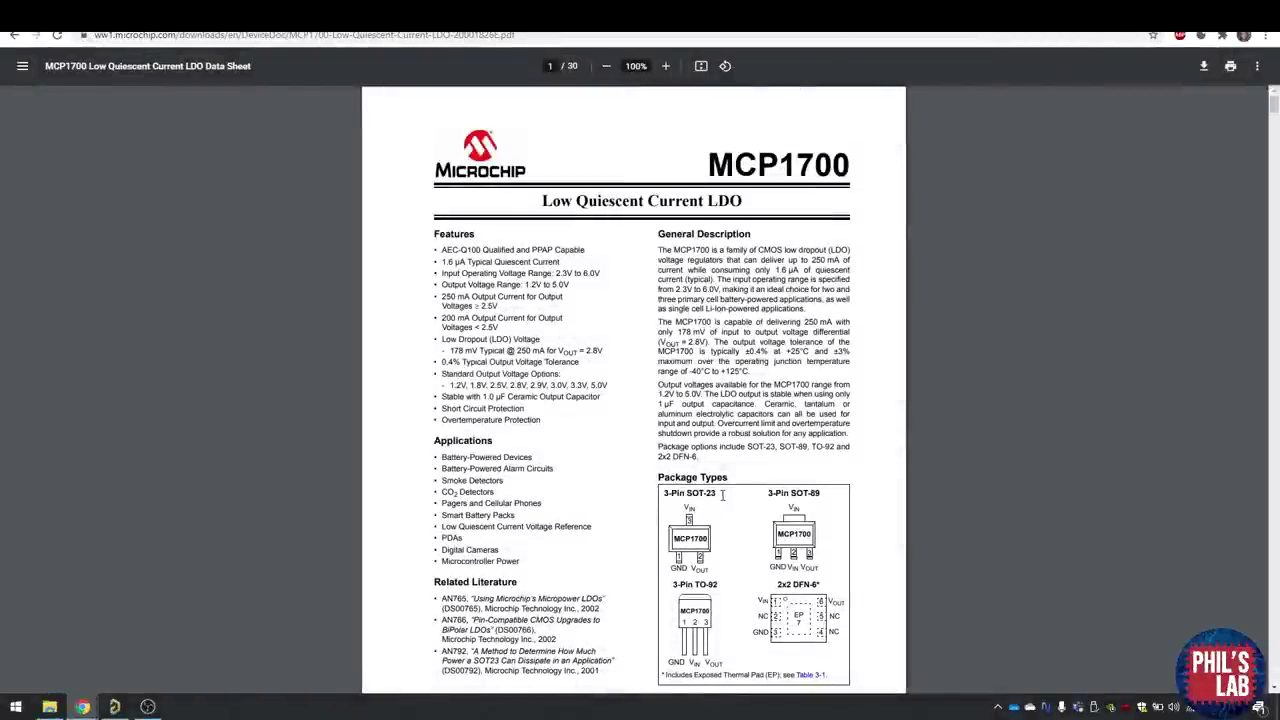
Highlight the SOT-23 package and the 1.0 µF output capacitor requirement in the MCP1700 datasheet.
left_click_drag(722, 494, 690, 494)
left_click(691, 507)
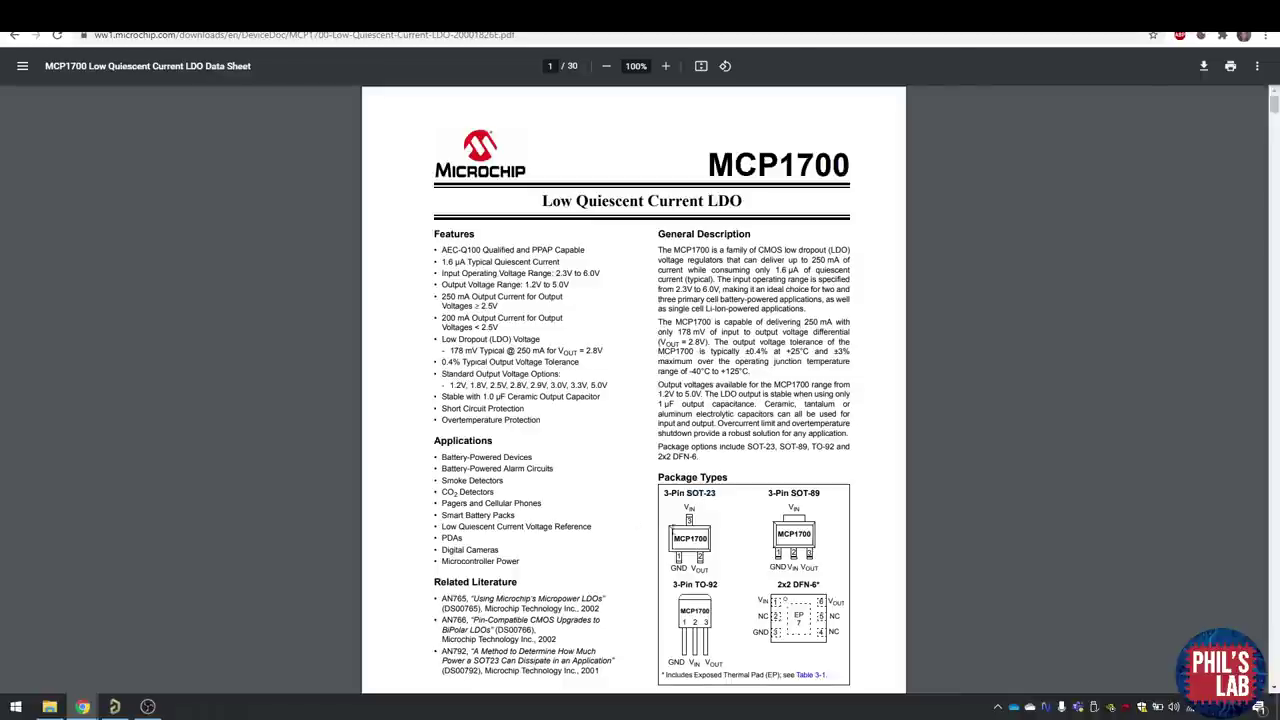
left_click_drag(602, 397, 443, 398)
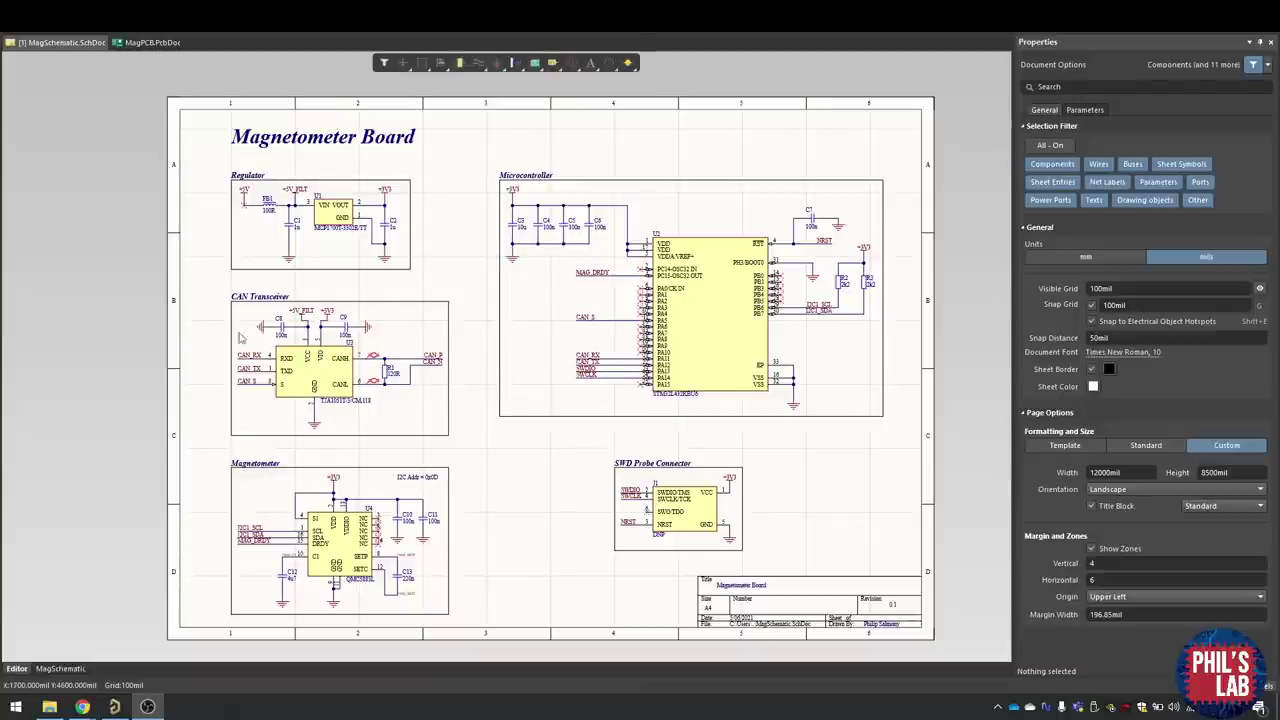
scroll(340, 216, "up", 5, "ctrl")
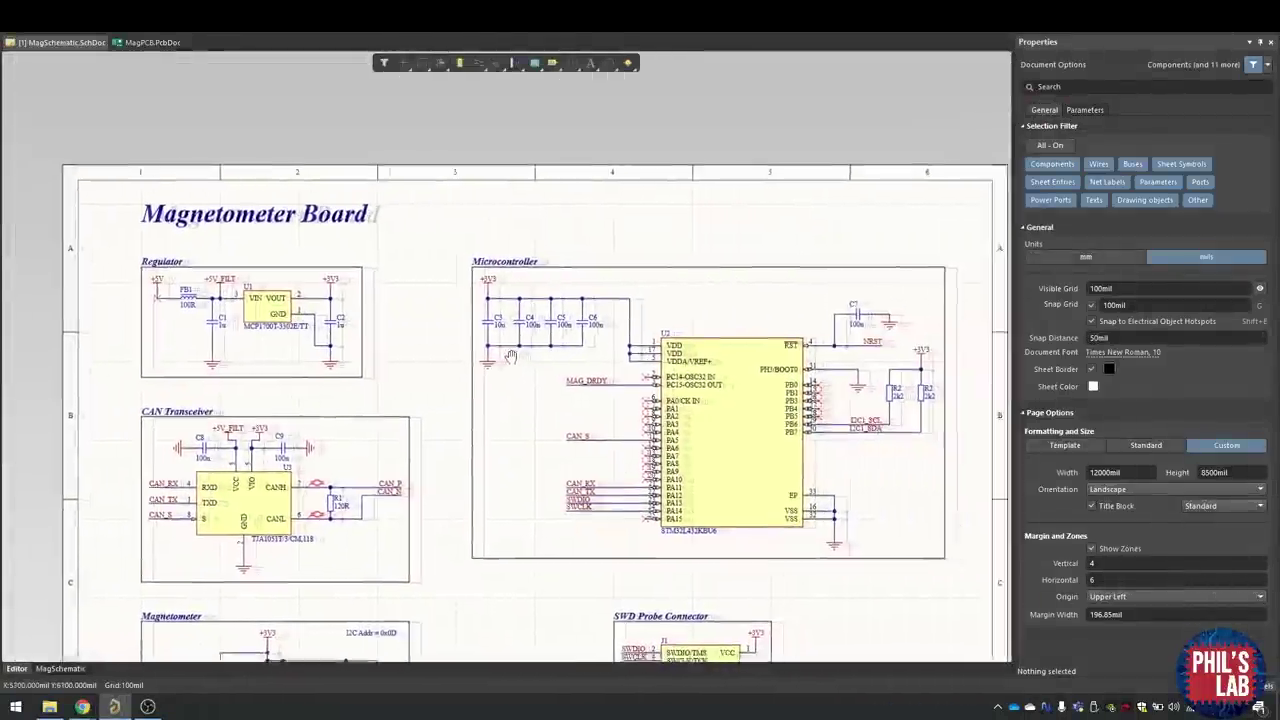
scroll(524, 357, "up", 3, "ctrl")
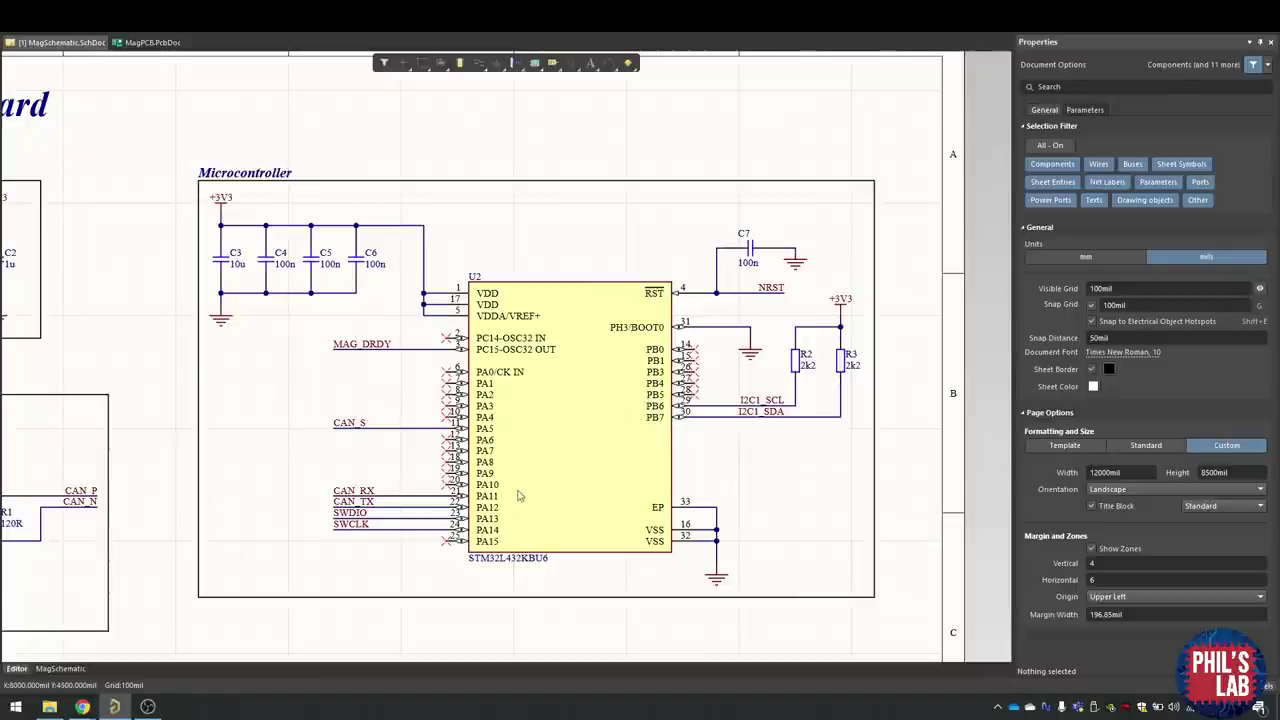
right_click_drag(520, 504, 528, 501)
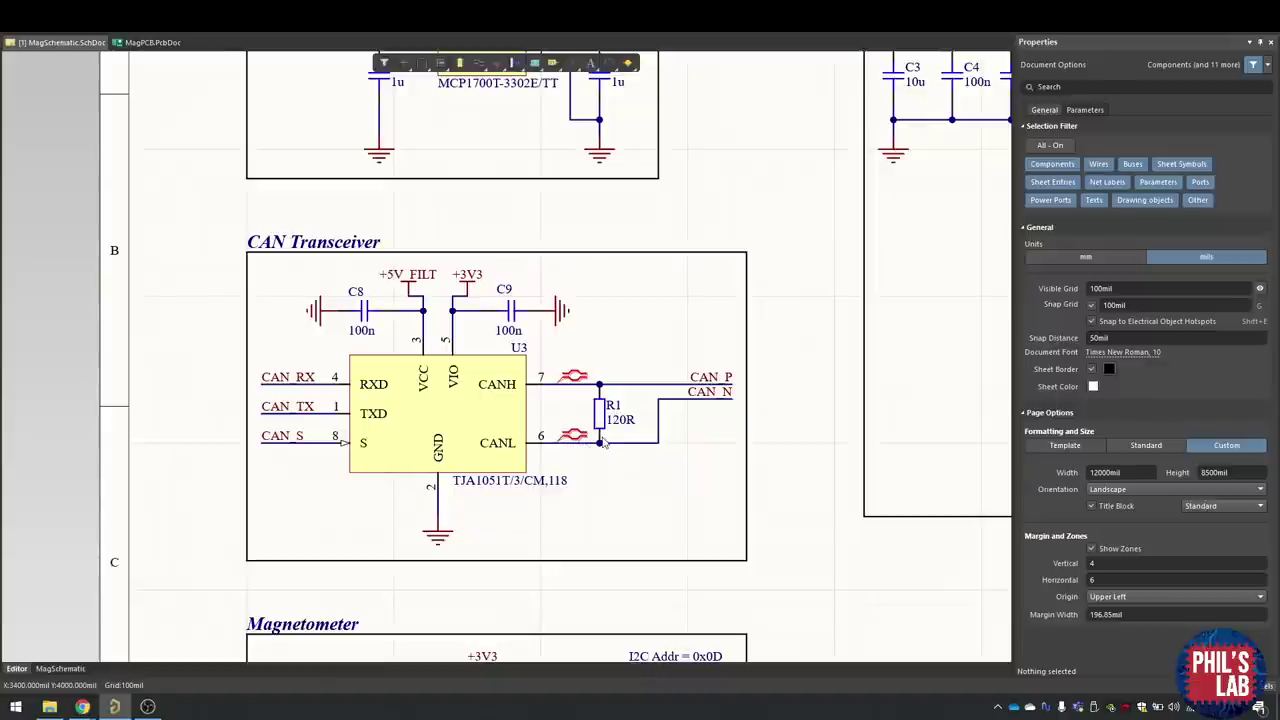
Inspect the differential pair directive on the CANH net, then clear the selection.
left_click(575, 378)
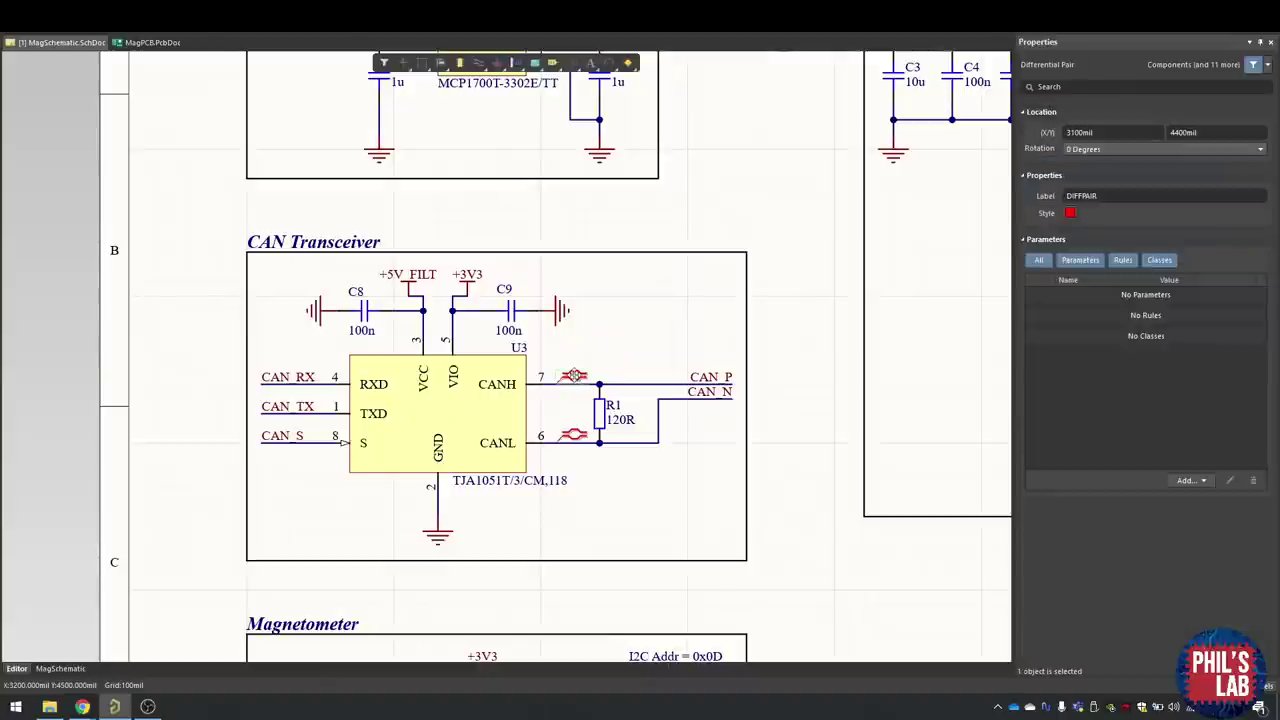
left_click(630, 360)
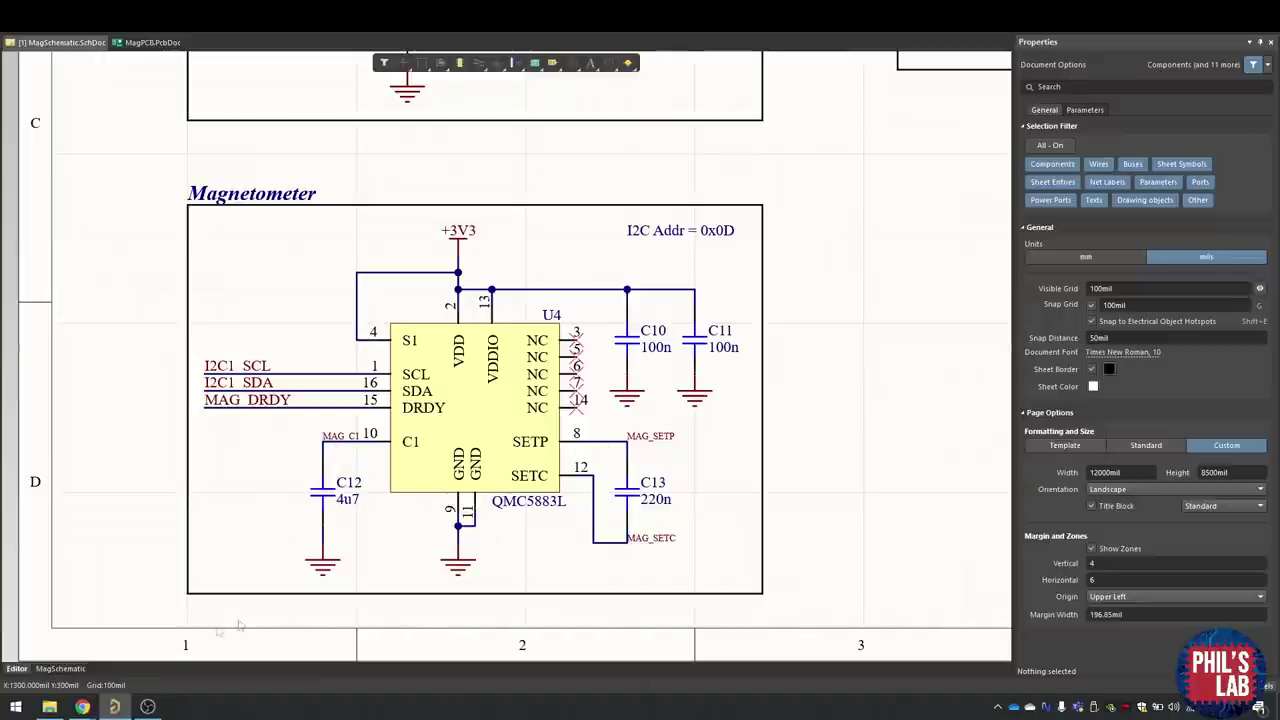
mouse_move(83, 706)
left_click(70, 655)
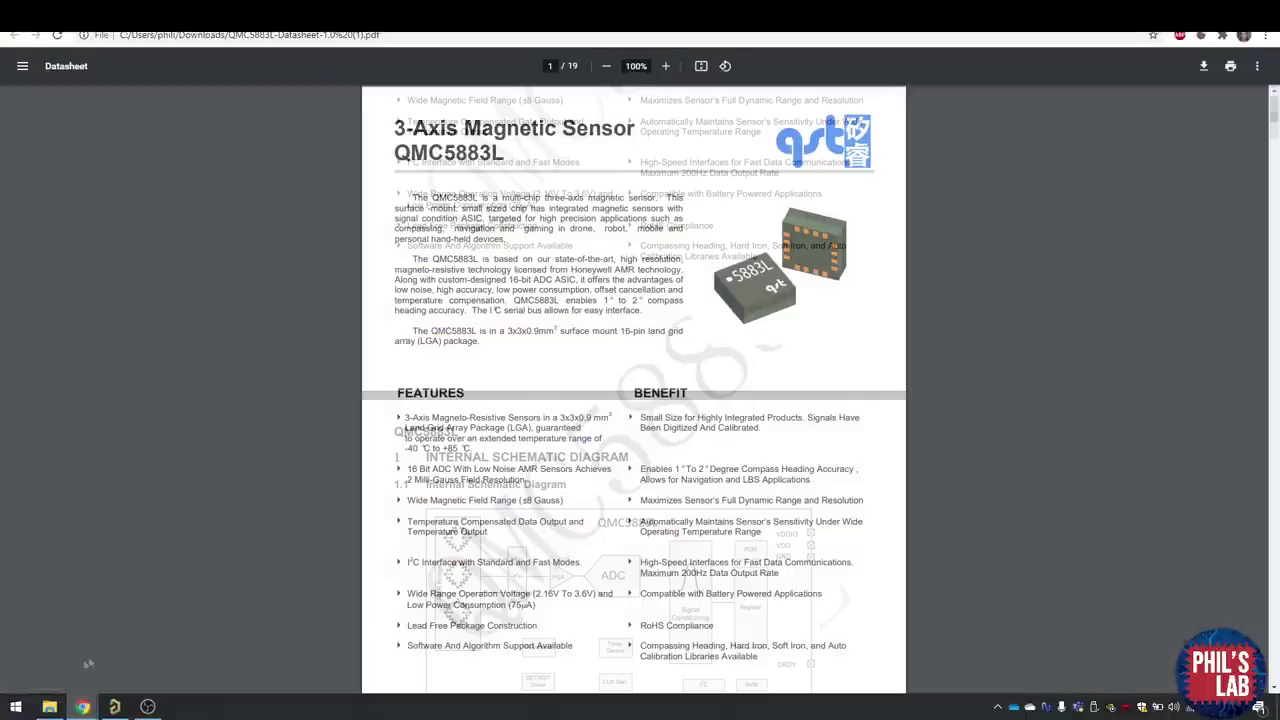
scroll(1270, 155, "down", 10)
left_click_drag(1270, 157, 1220, 293)
scroll(566, 412, "down", 2)
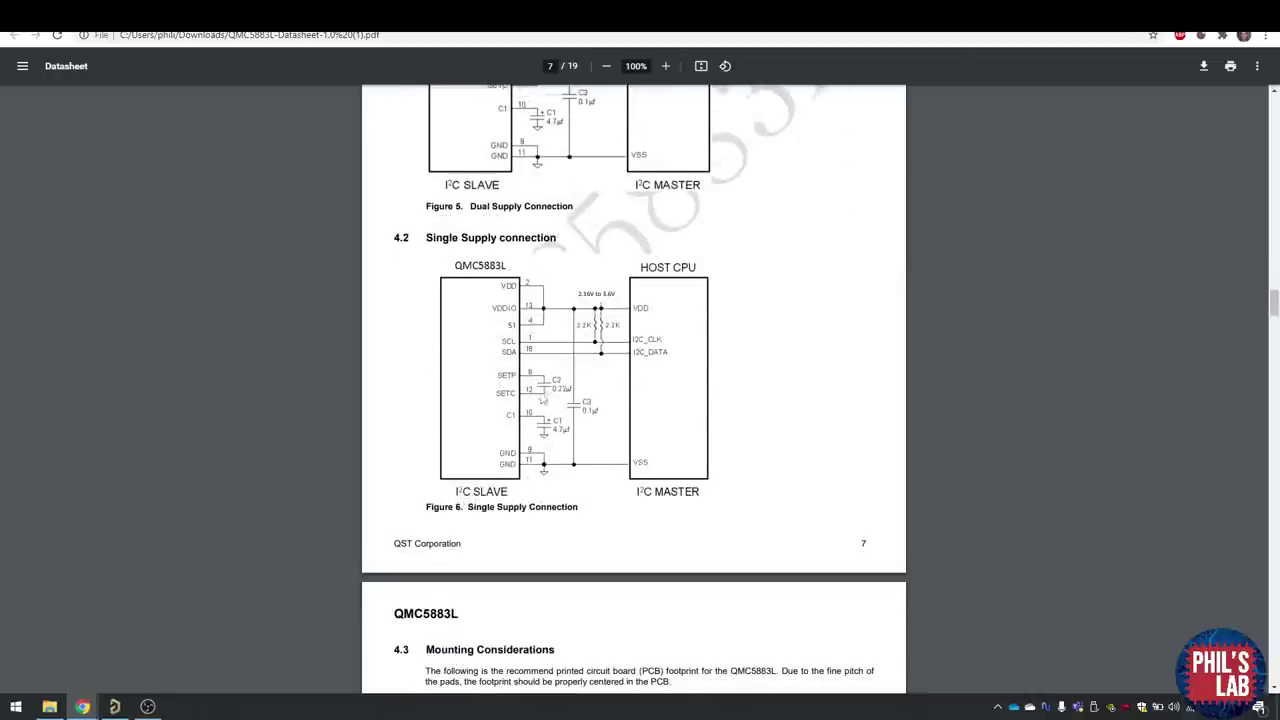
left_click(665, 66)
left_click(665, 66)
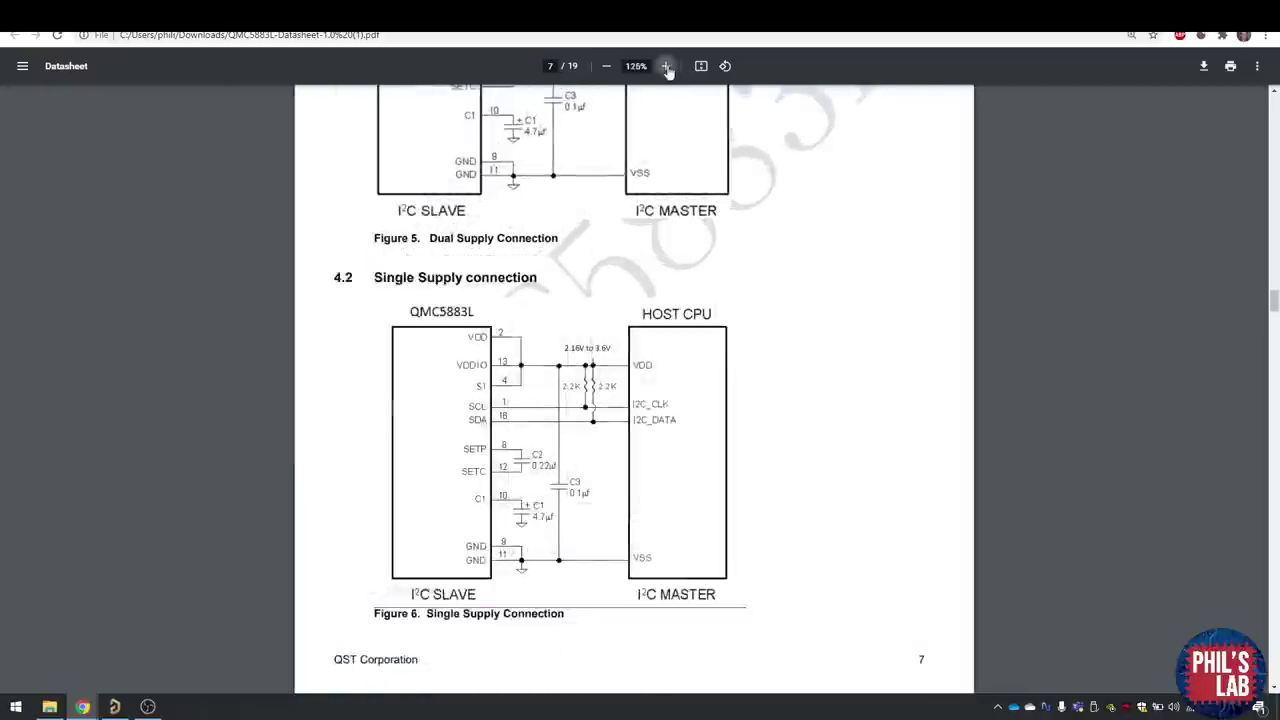
left_click(665, 66)
scroll(505, 460, "down", 1)
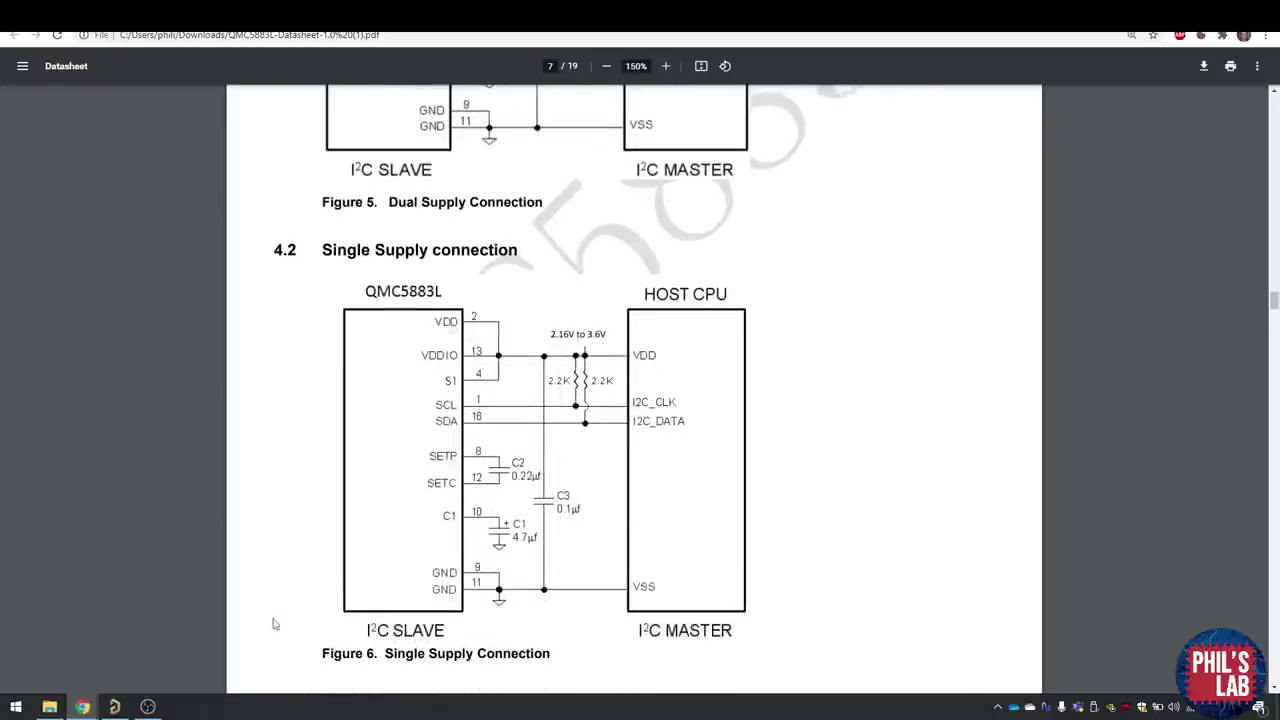
left_click(114, 706)
scroll(326, 577, "down", 1, "ctrl")
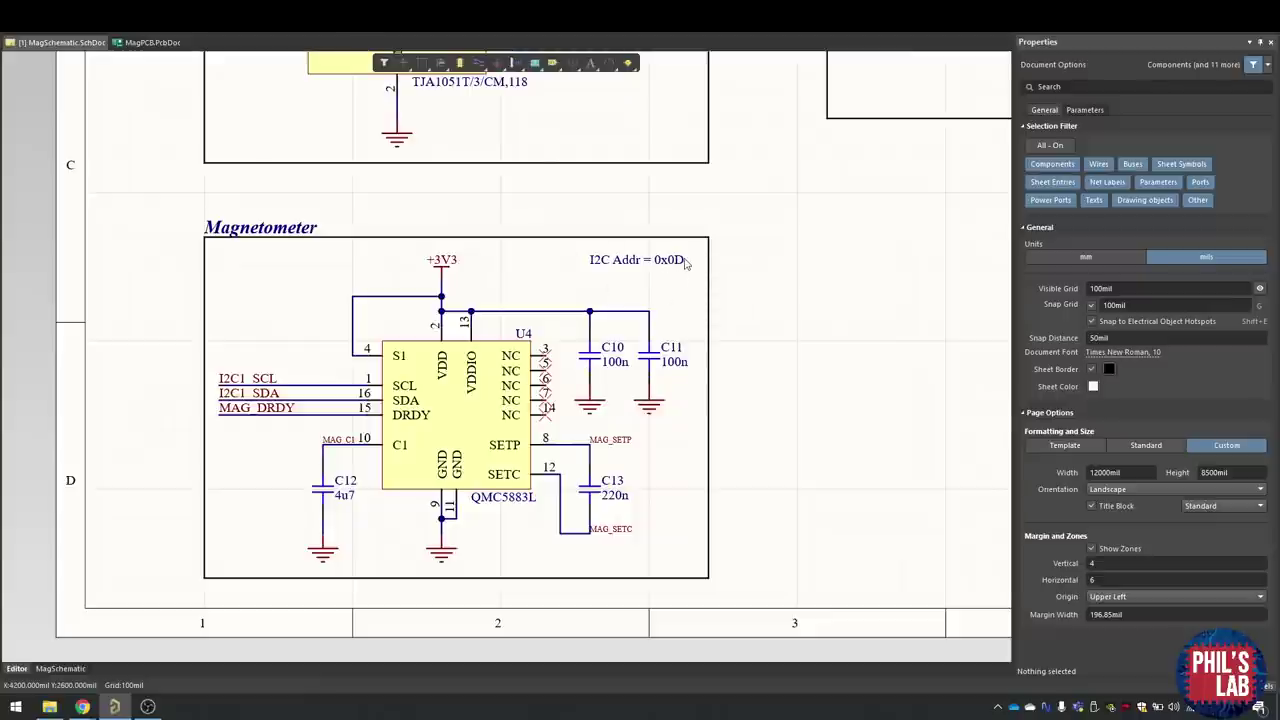
Zoom onto the SWD Probe Connector, then fit the whole schematic sheet in view.
scroll(686, 262, "down", 5, "ctrl")
scroll(681, 404, "up", 3, "ctrl")
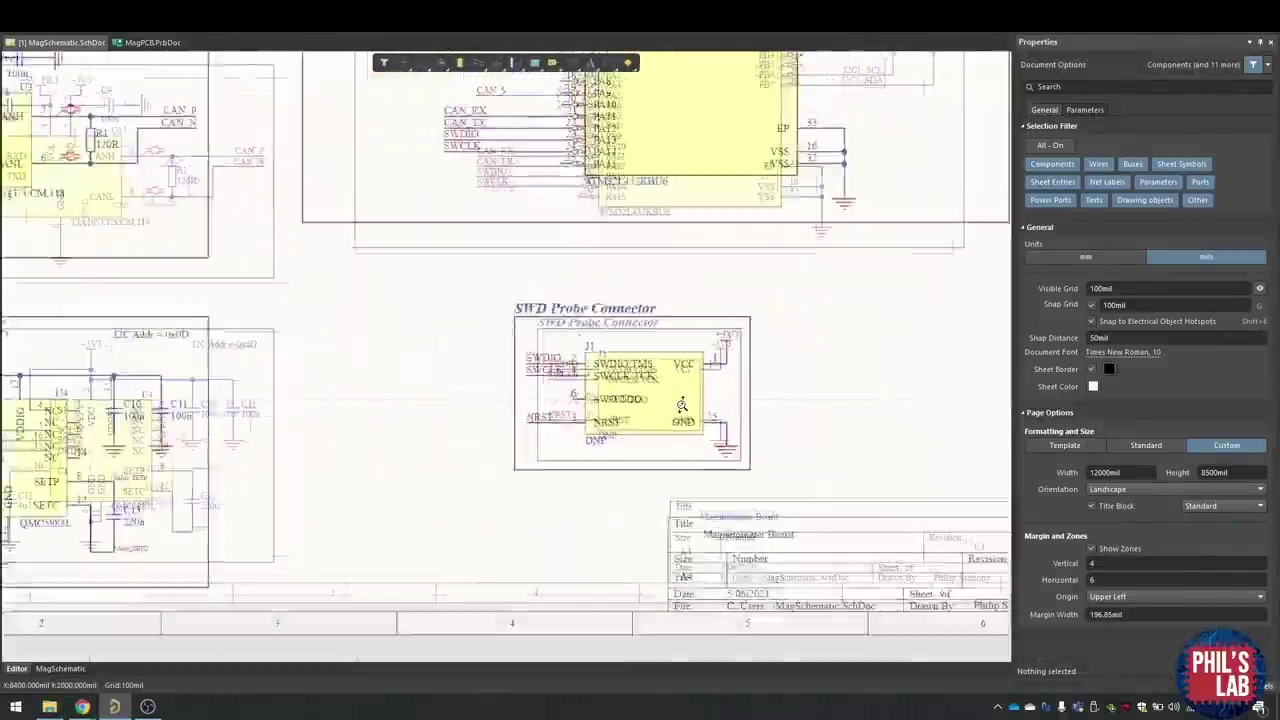
scroll(681, 404, "up", 2, "ctrl")
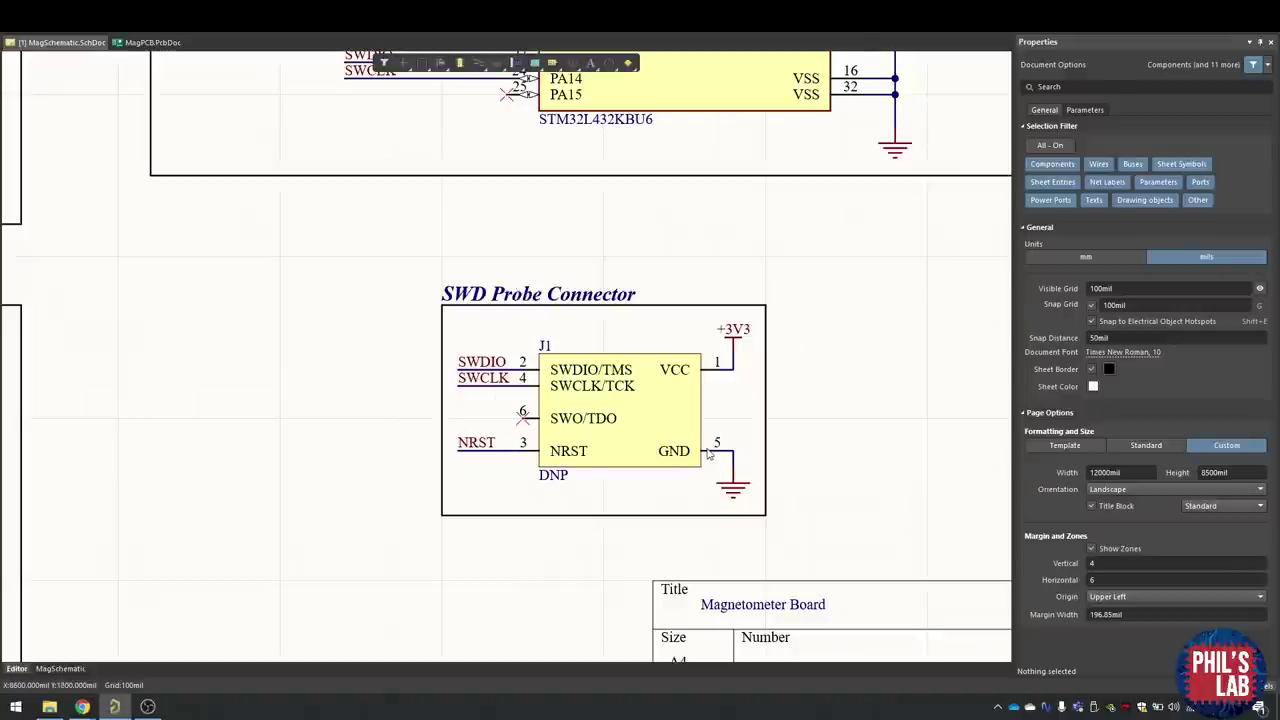
key("ctrl+Page_Down")
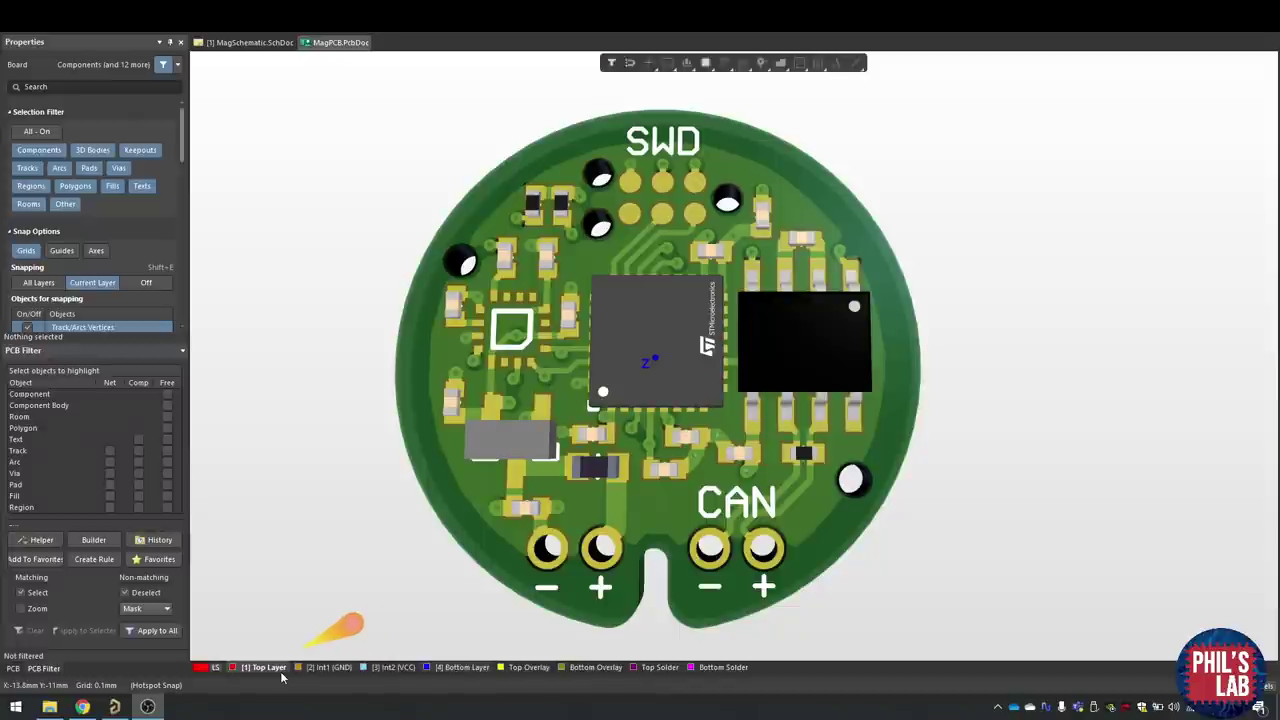
key("2")
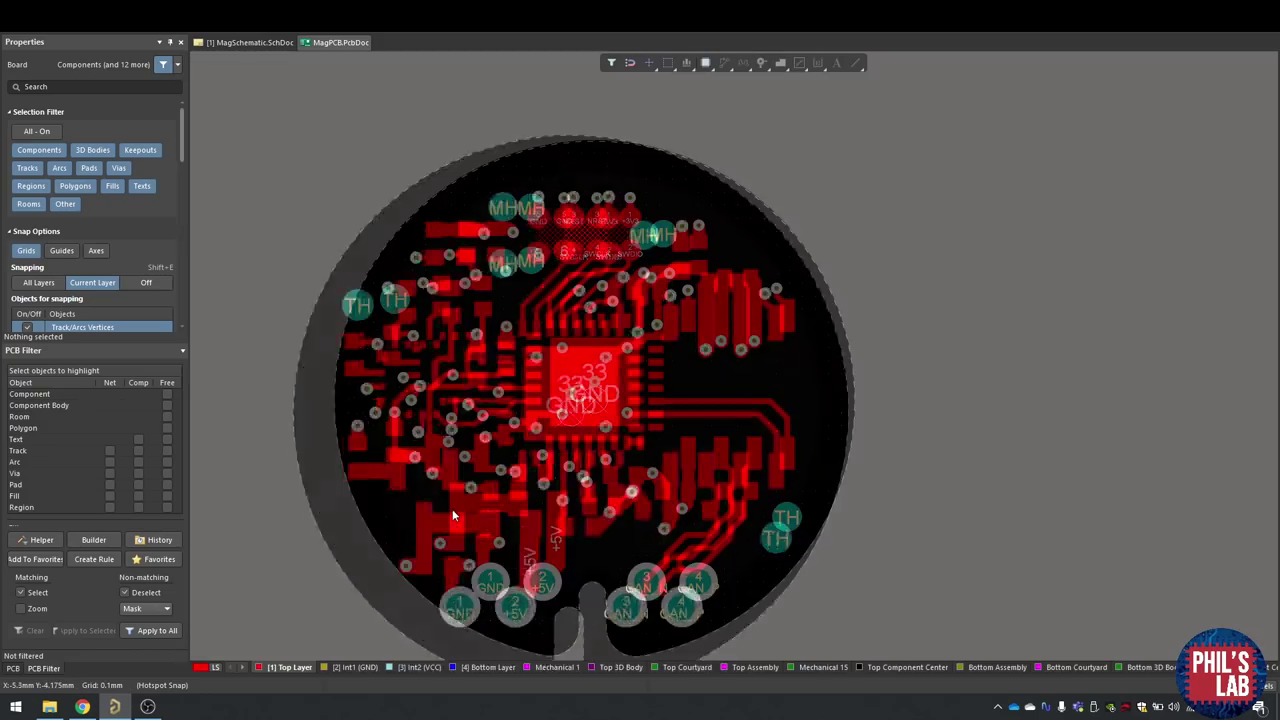
right_click_drag(452, 514, 553, 453)
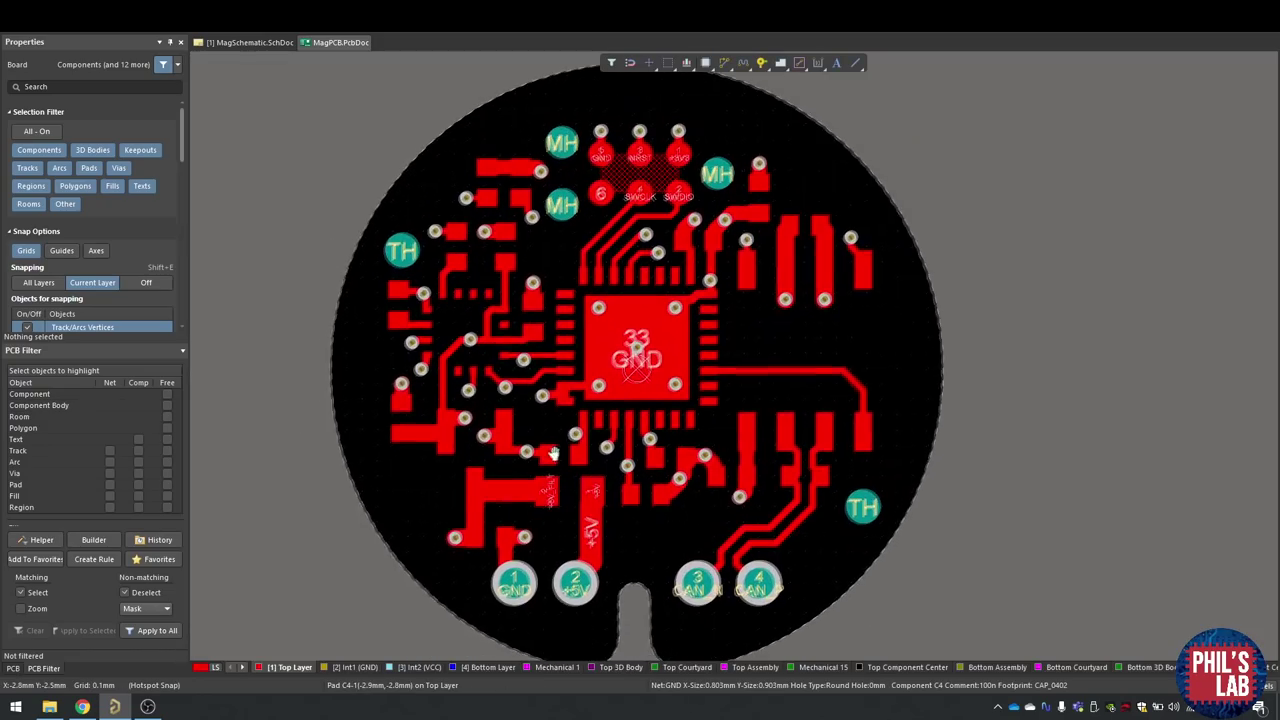
scroll(556, 455, "up", 3, "ctrl")
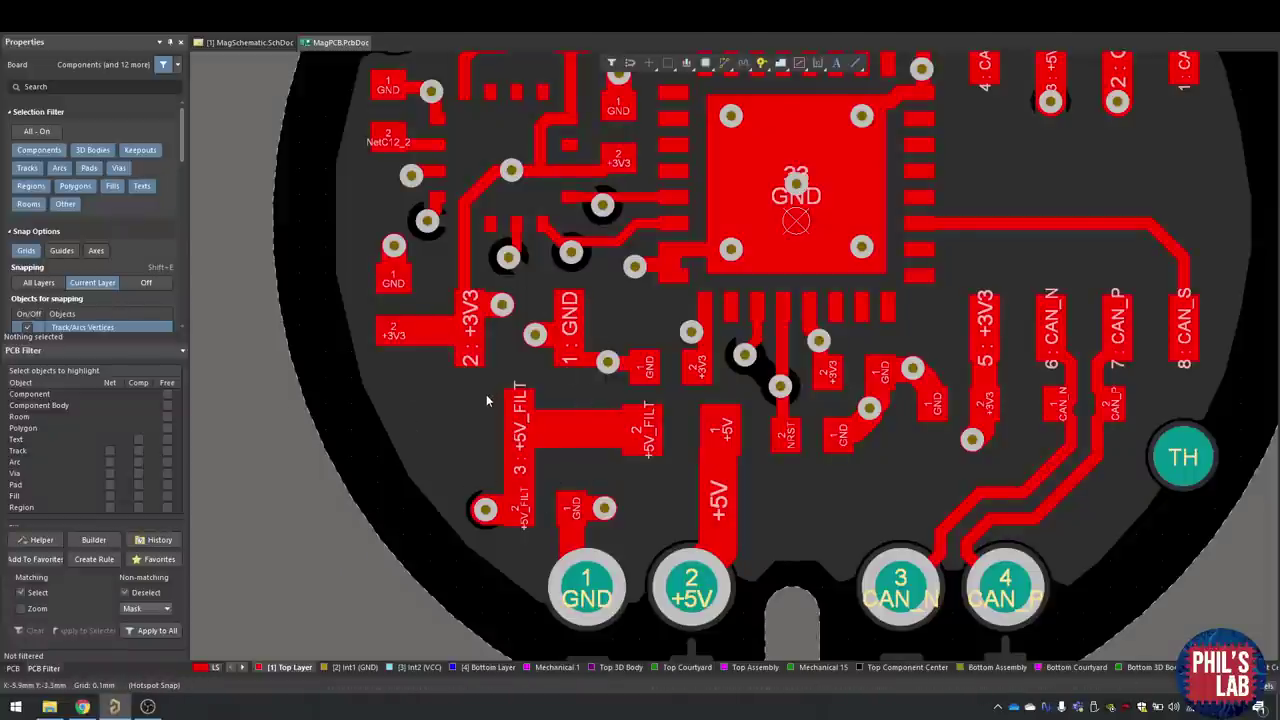
key("3")
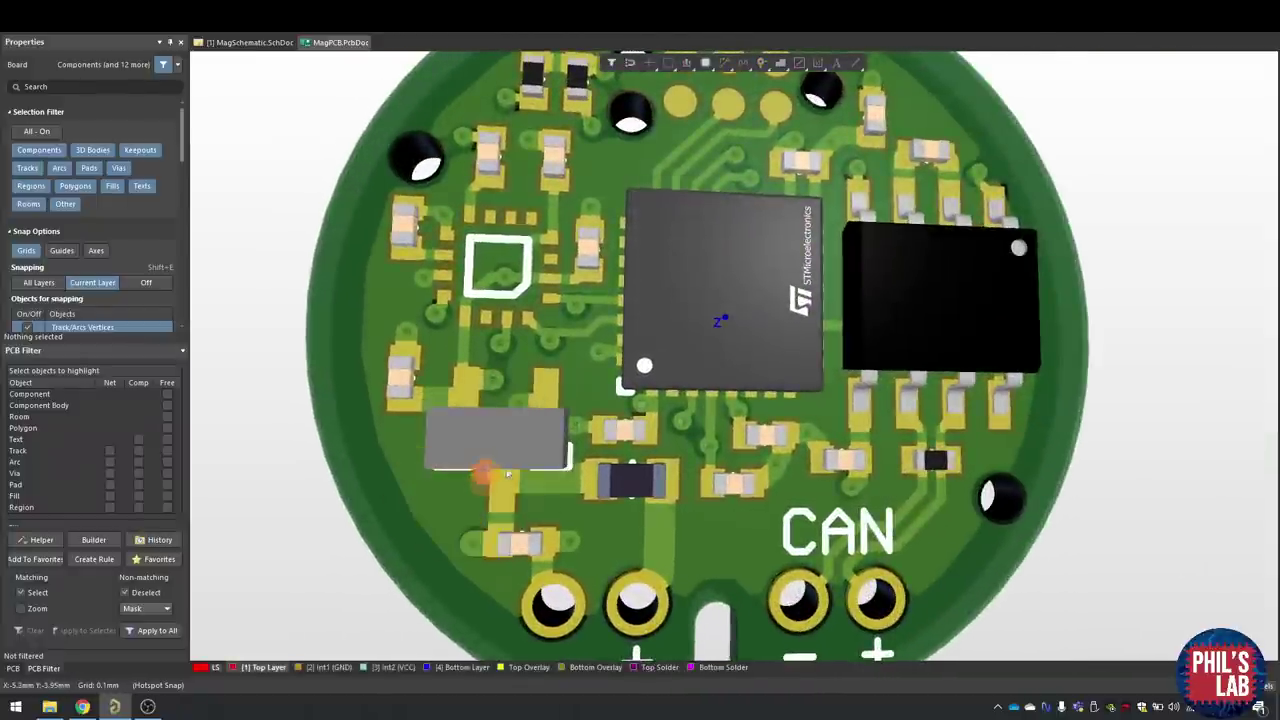
scroll(508, 474, "up", 1, "ctrl")
scroll(510, 470, "up", 1, "ctrl")
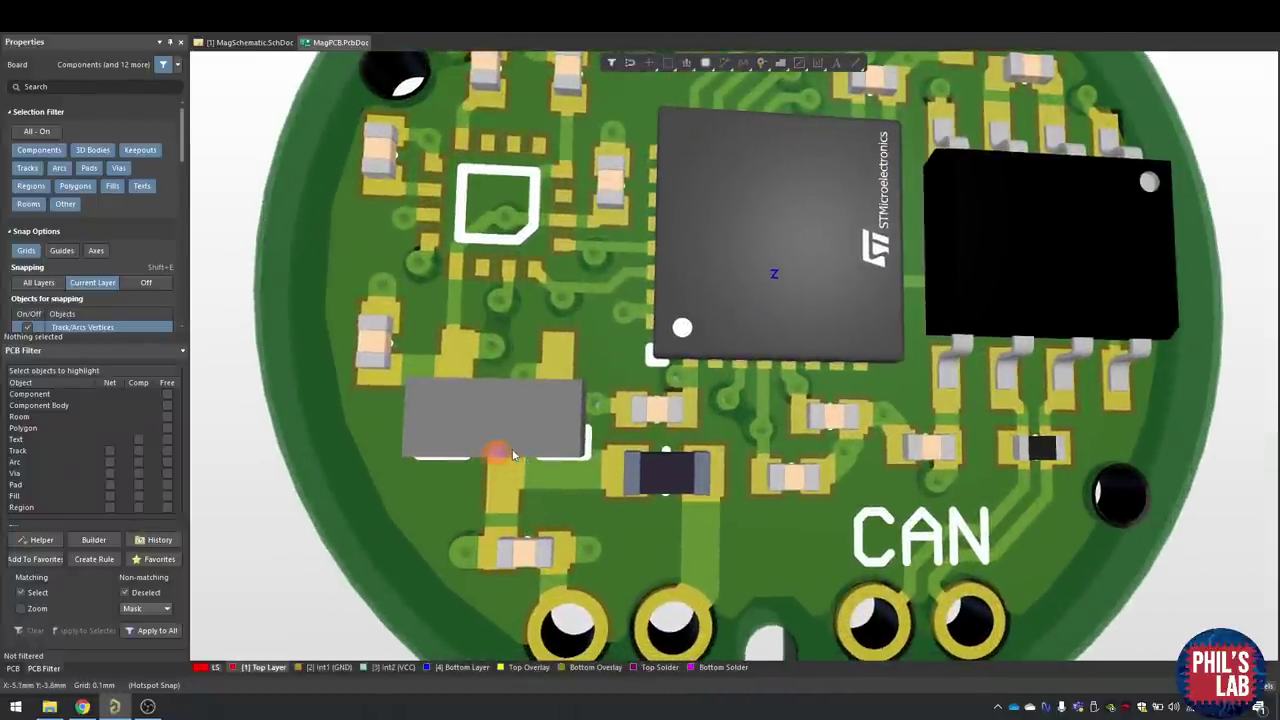
mouse_move(513, 455)
right_mouse_down("shift")
mouse_move(535, 447)
mouse_move(529, 437)
right_mouse_up("shift")
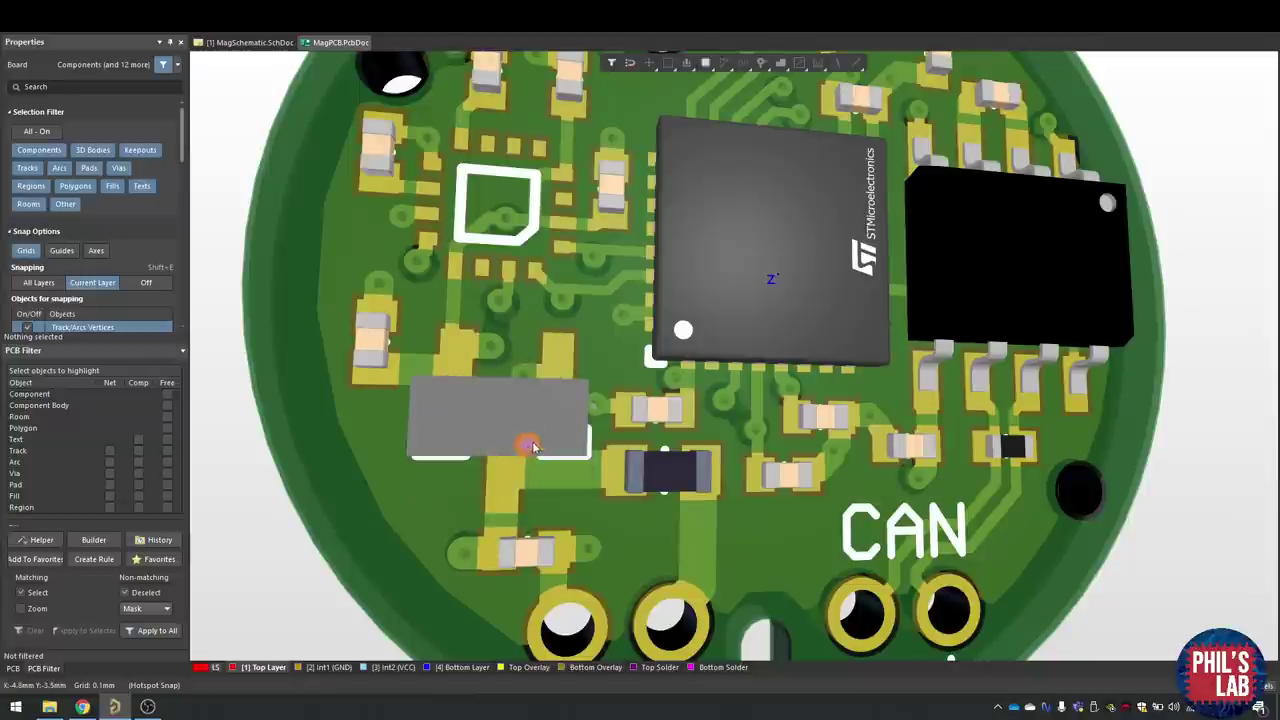
scroll(505, 470, "down", 1)
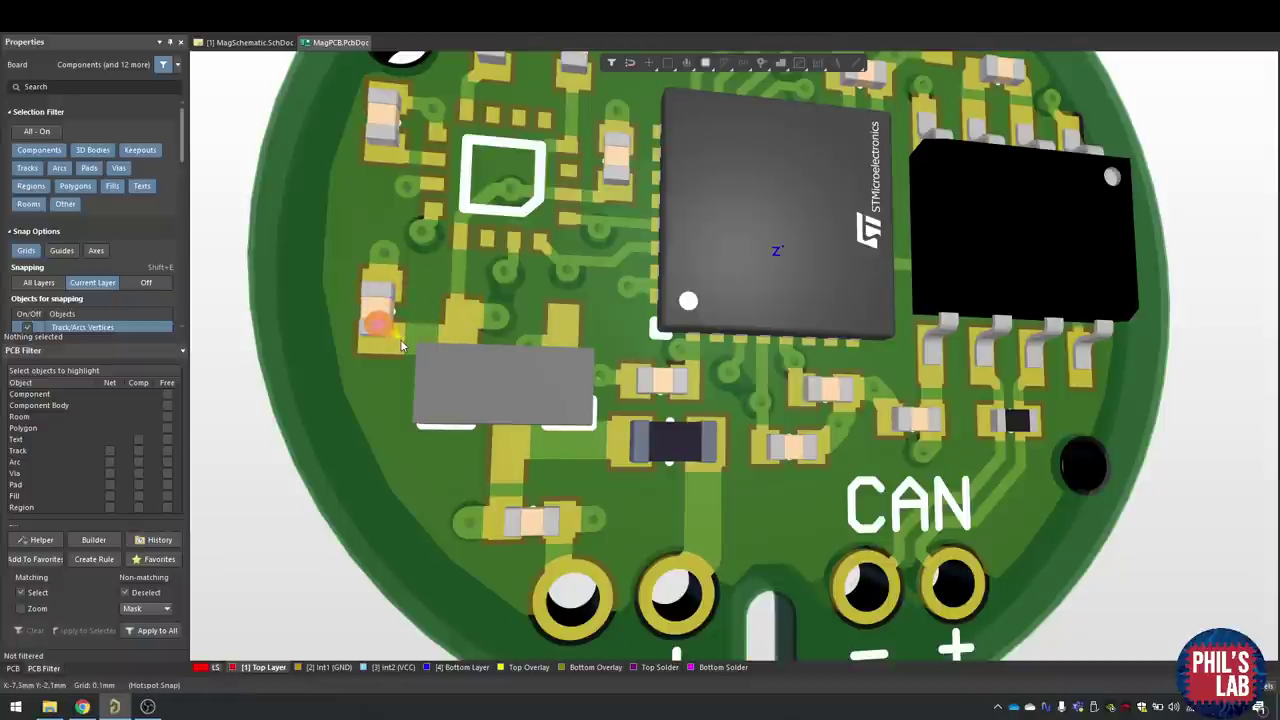
scroll(400, 345, "up", 2, "ctrl")
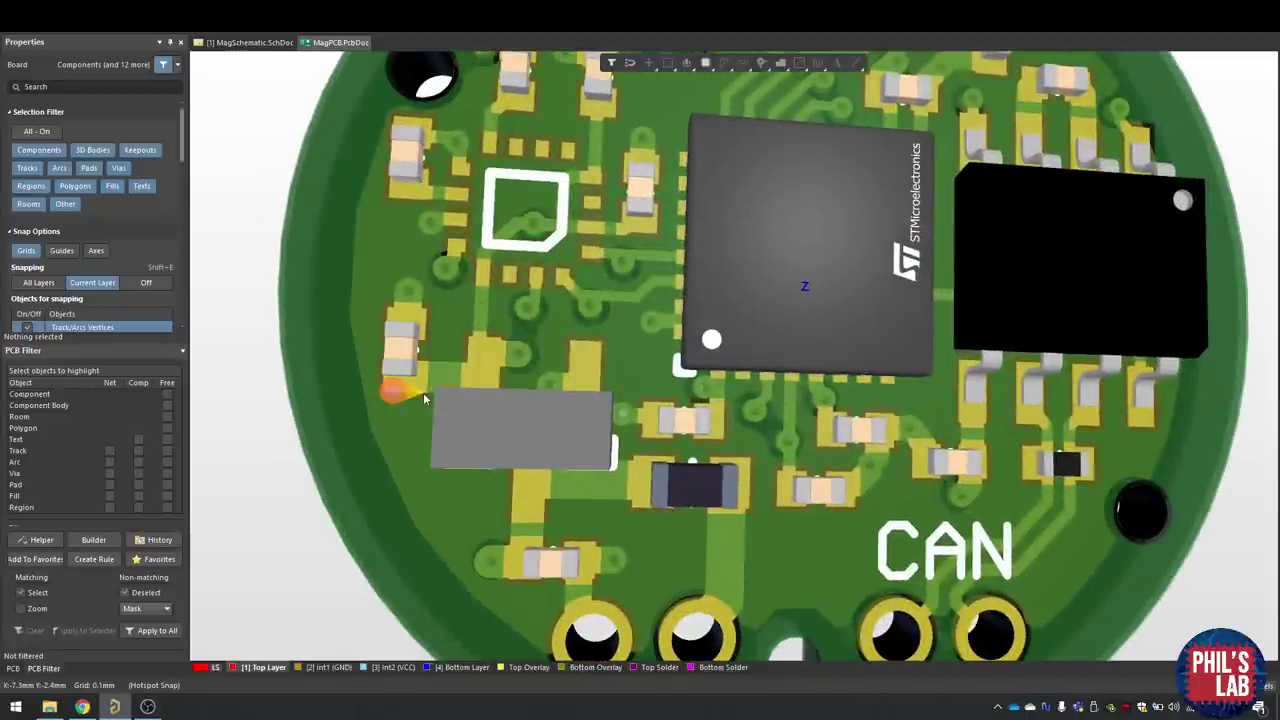
right_click_drag(423, 392, 600, 500, "shift")
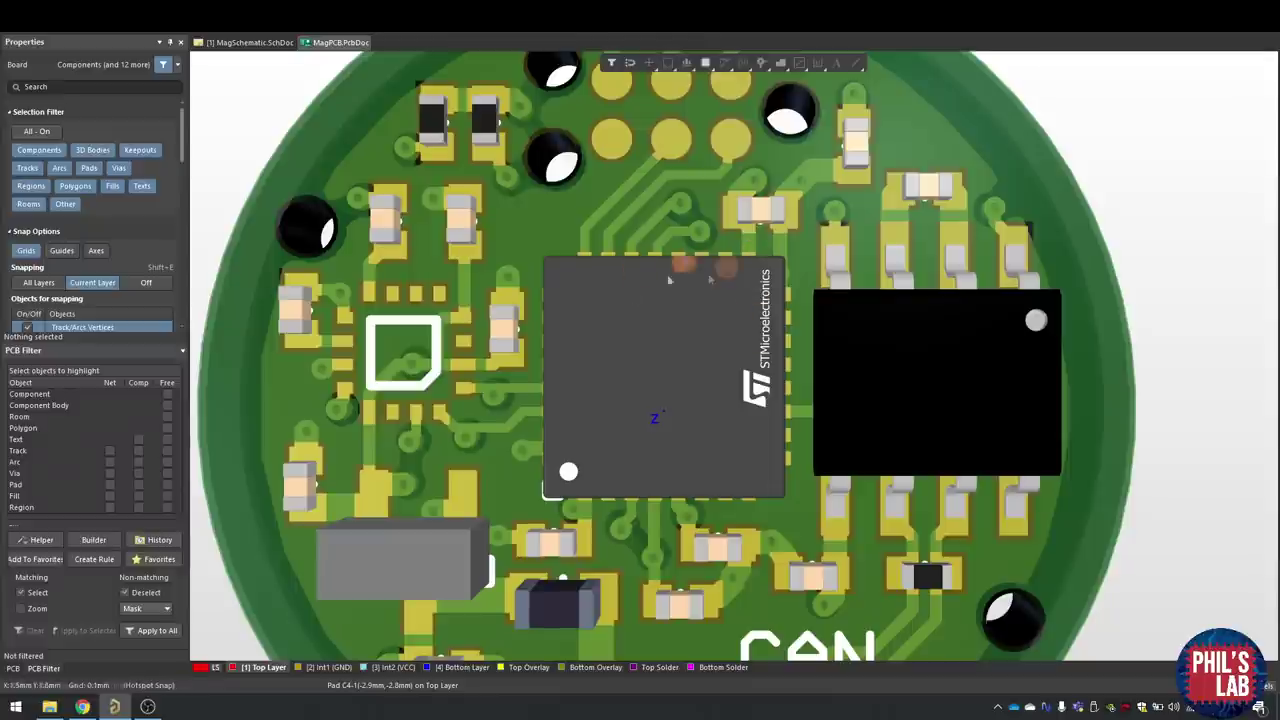
right_click_drag(748, 375, 700, 340)
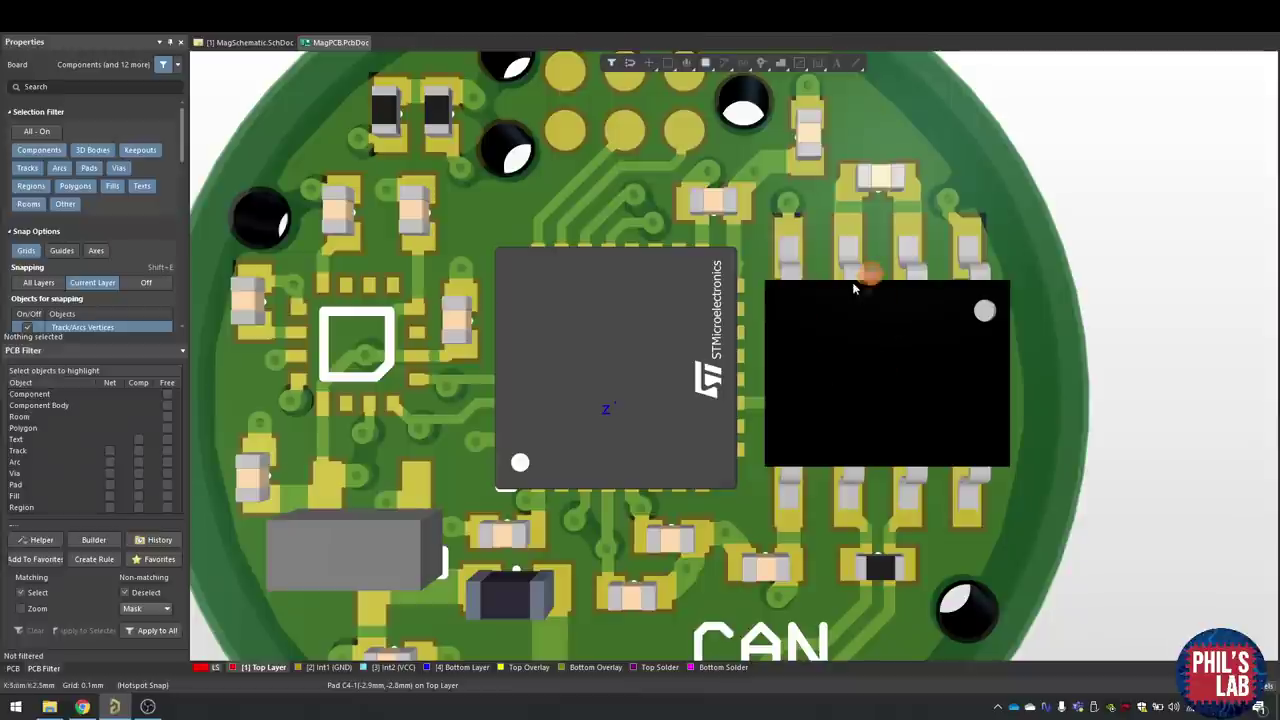
right_click_drag(450, 265, 535, 280)
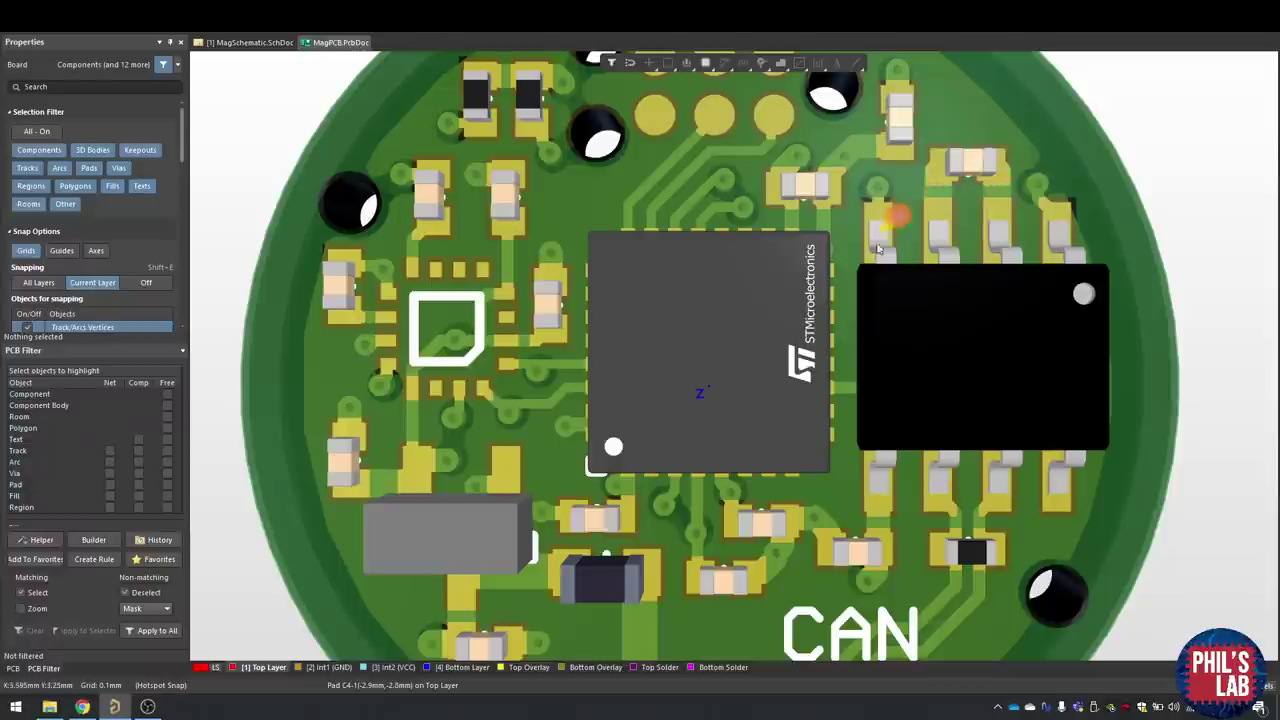
right_click_drag(885, 225, 848, 282)
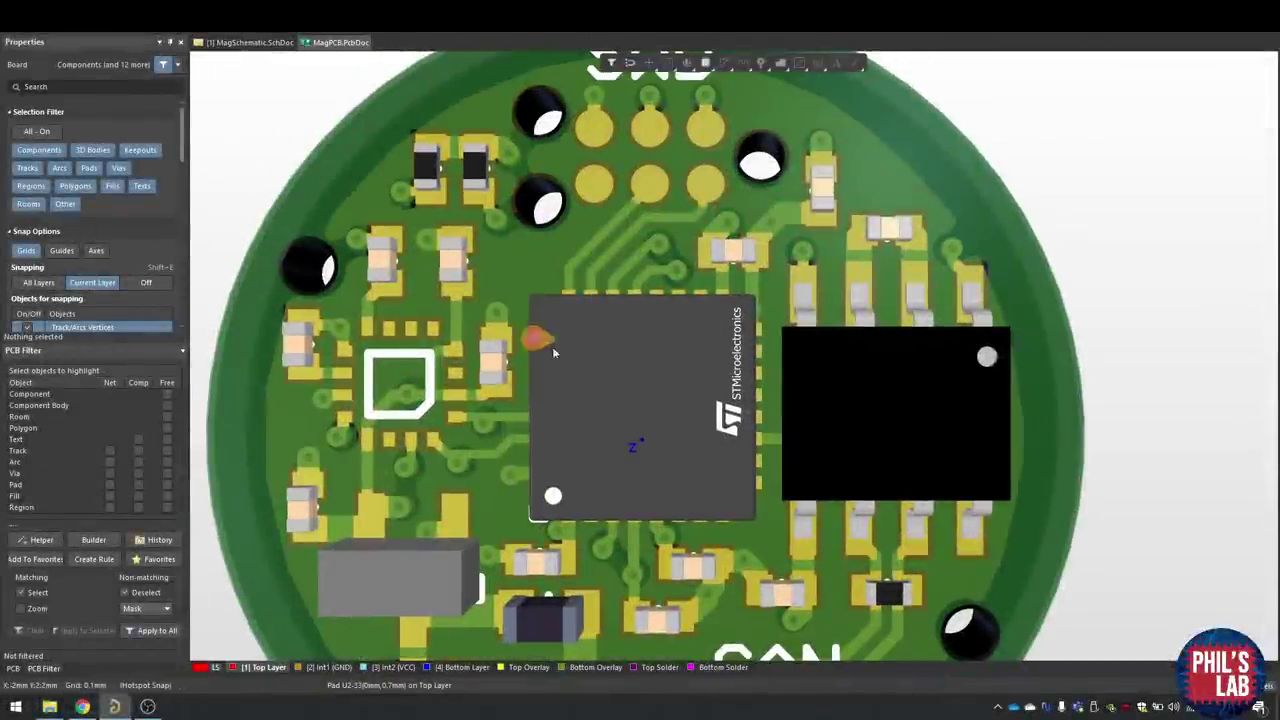
right_click_drag(623, 351, 632, 364)
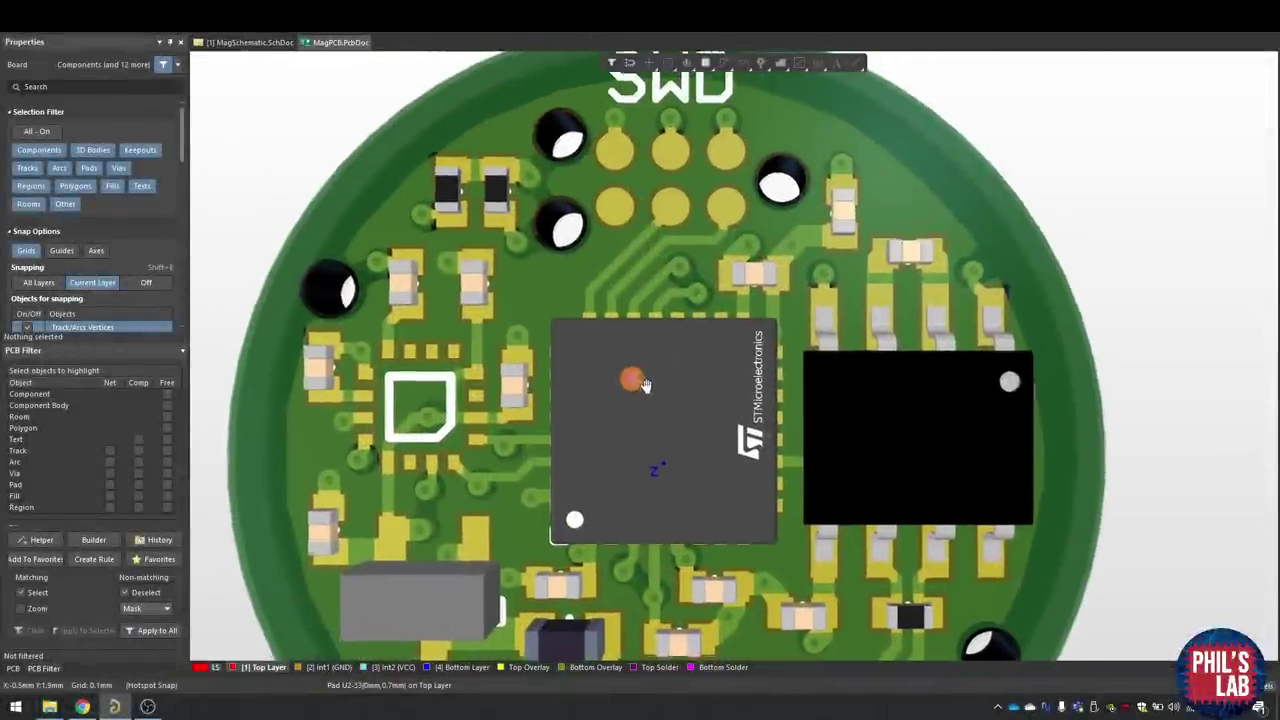
right_click_drag(675, 243, 693, 265)
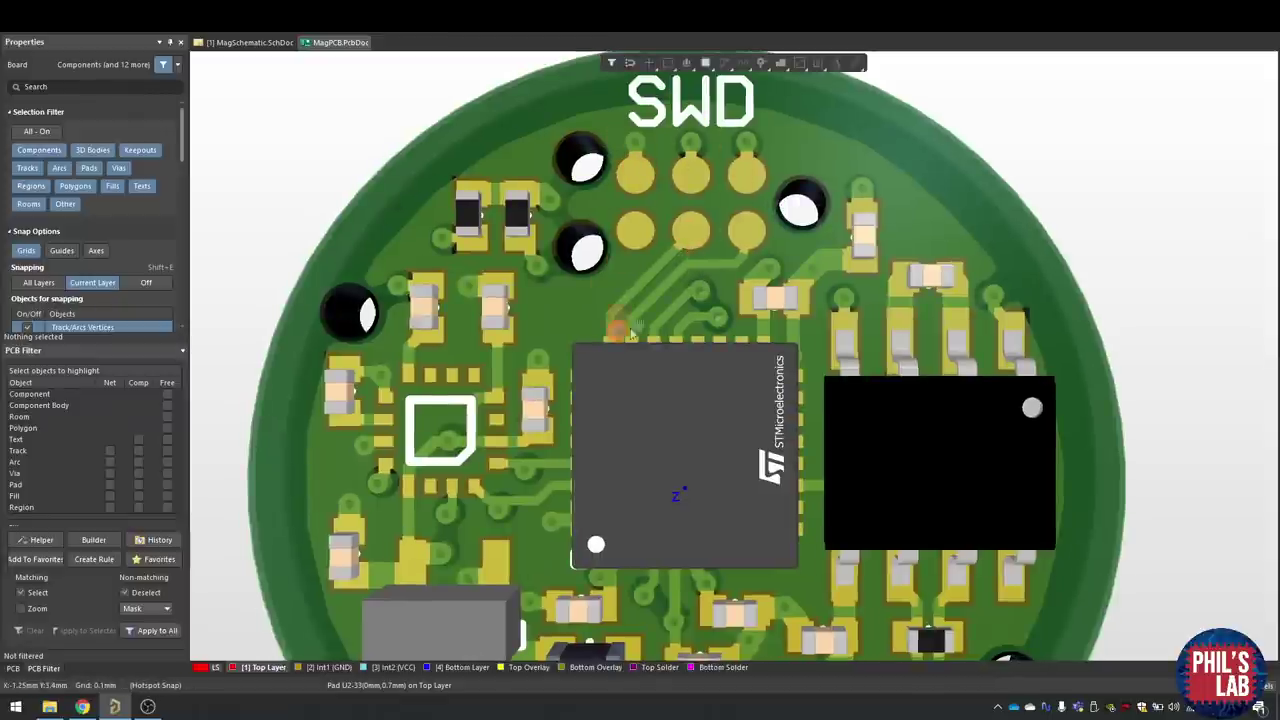
right_click_drag(618, 318, 660, 298)
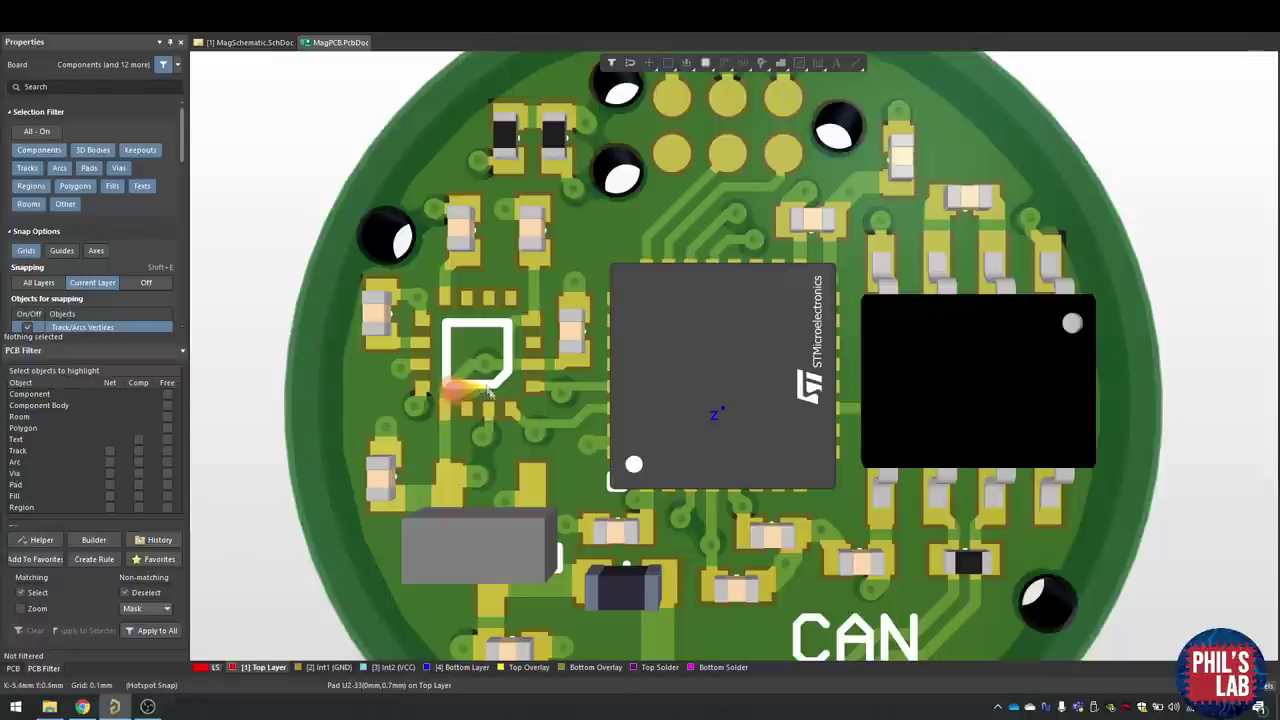
right_click_drag(578, 408, 562, 412)
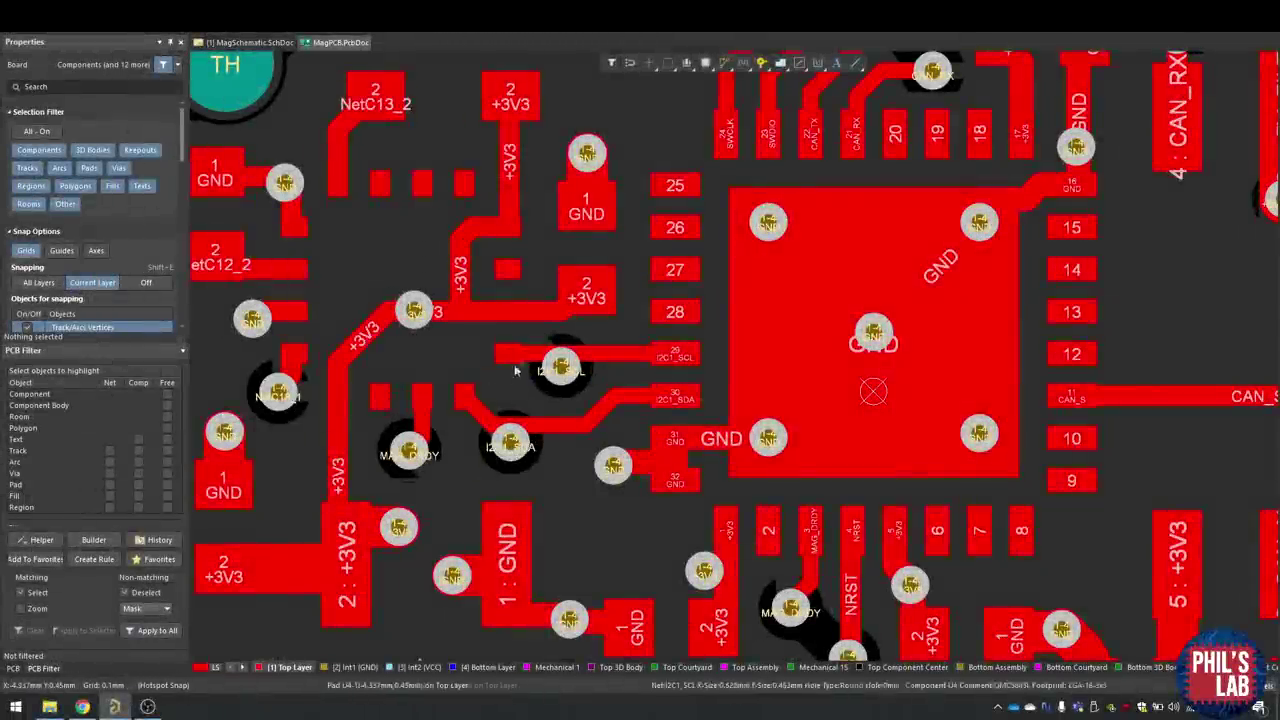
Inspect the I2C1_SCL via, then bring up the Int1 GND plane layer.
left_click(566, 374)
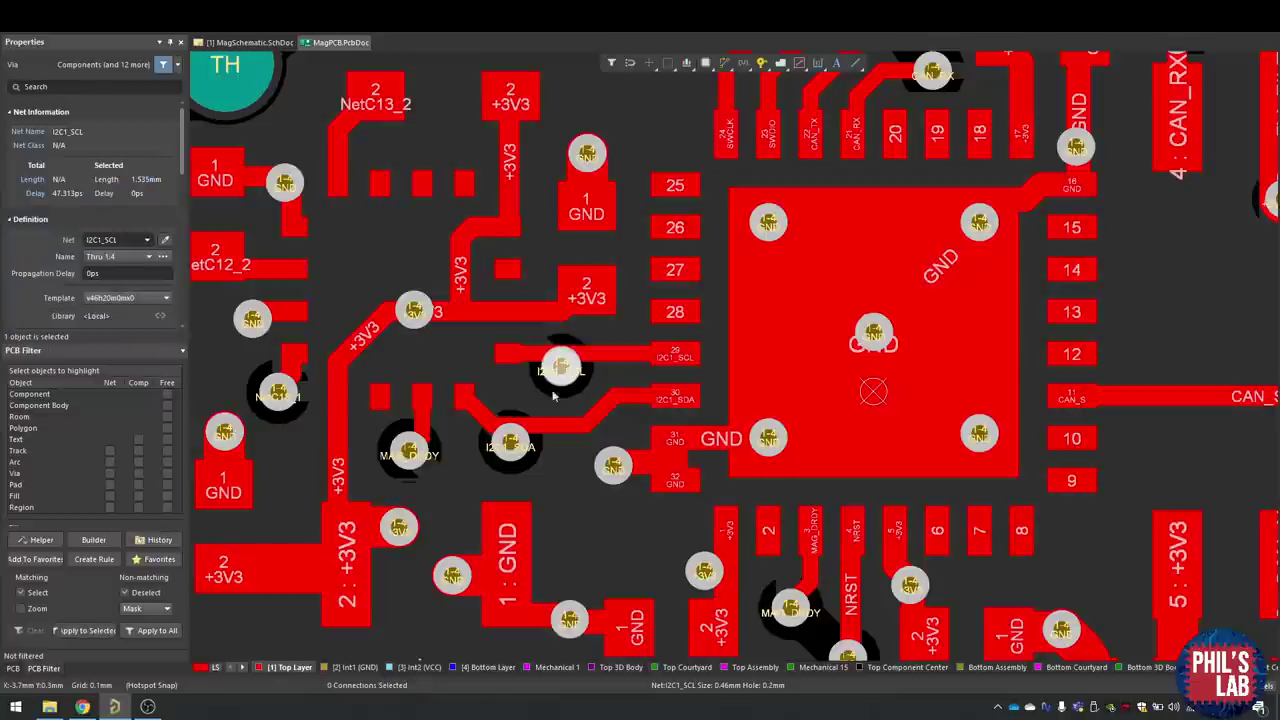
left_click(556, 401)
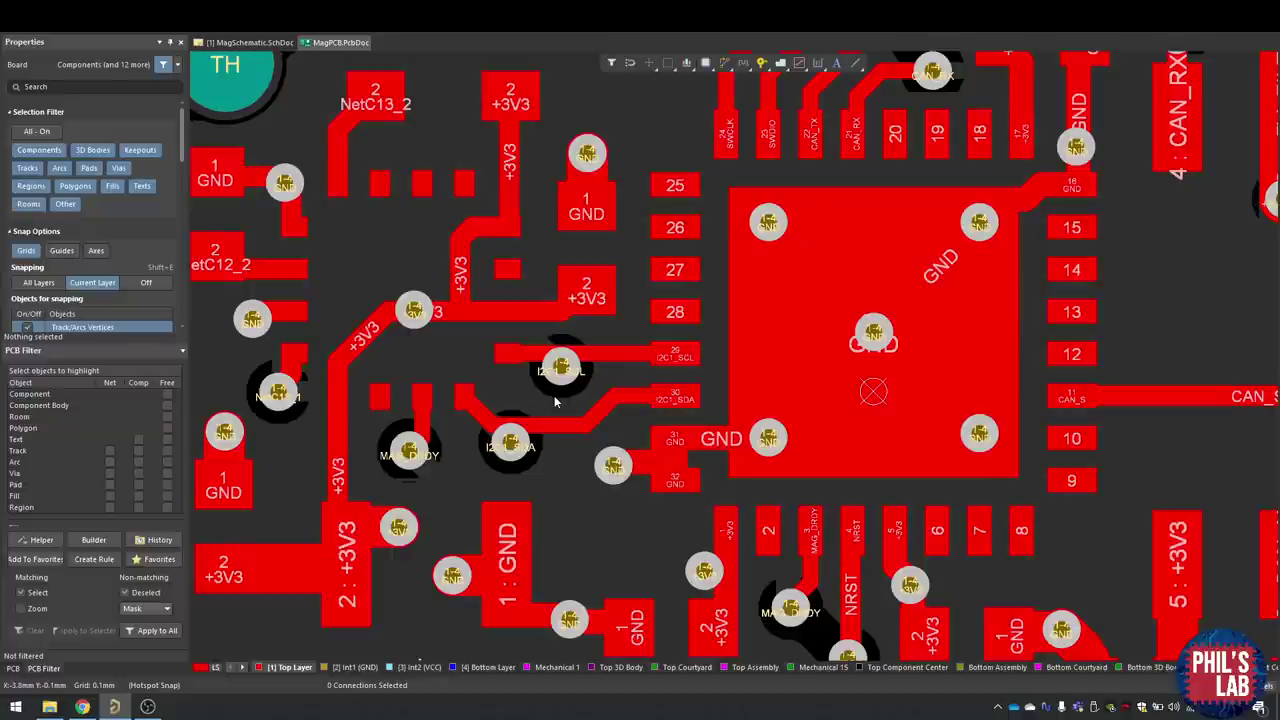
scroll(552, 397, "left", 1, "shift")
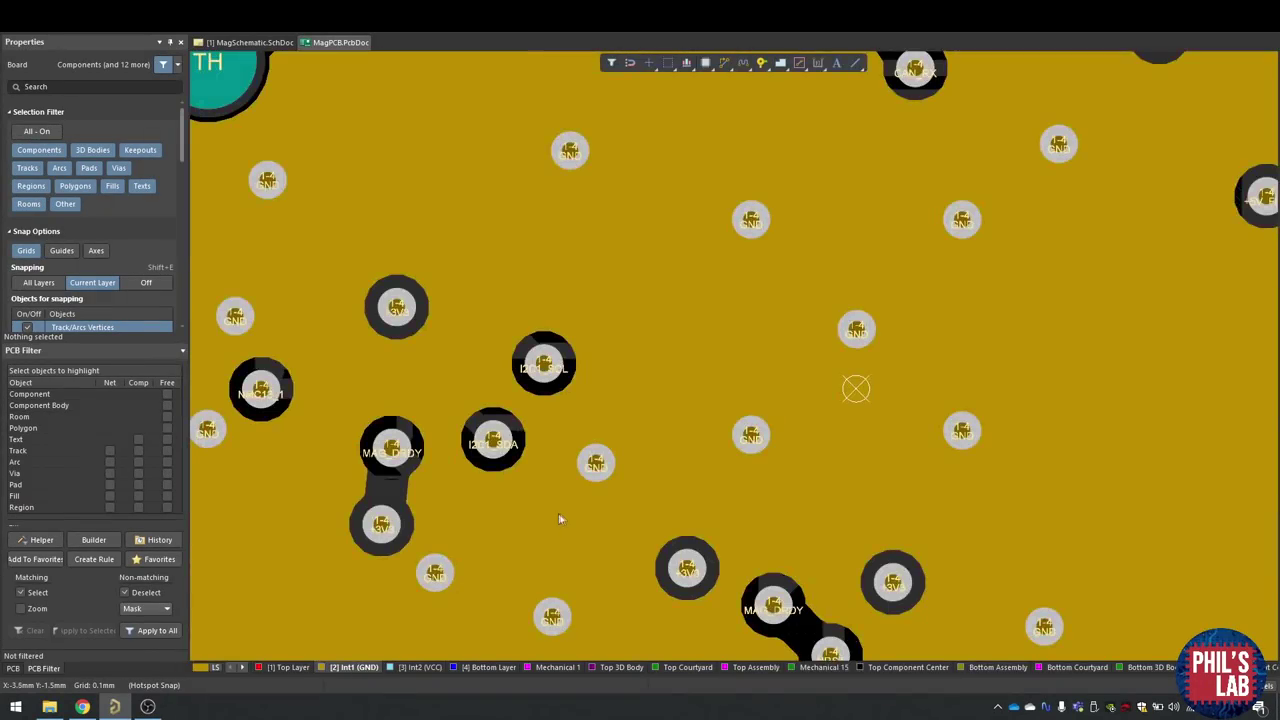
scroll(565, 495, "down", 5, "ctrl")
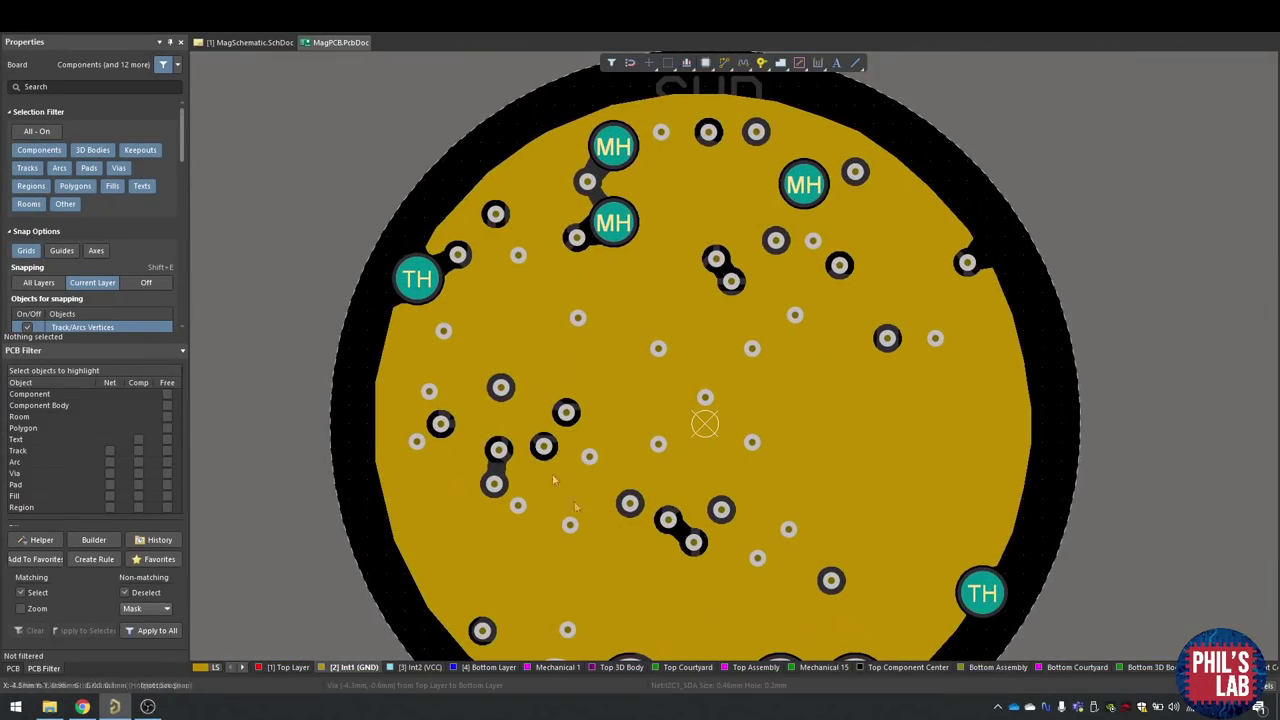
Switch to the Int2 VCC power plane layer and zoom out to the whole board.
left_click(397, 668)
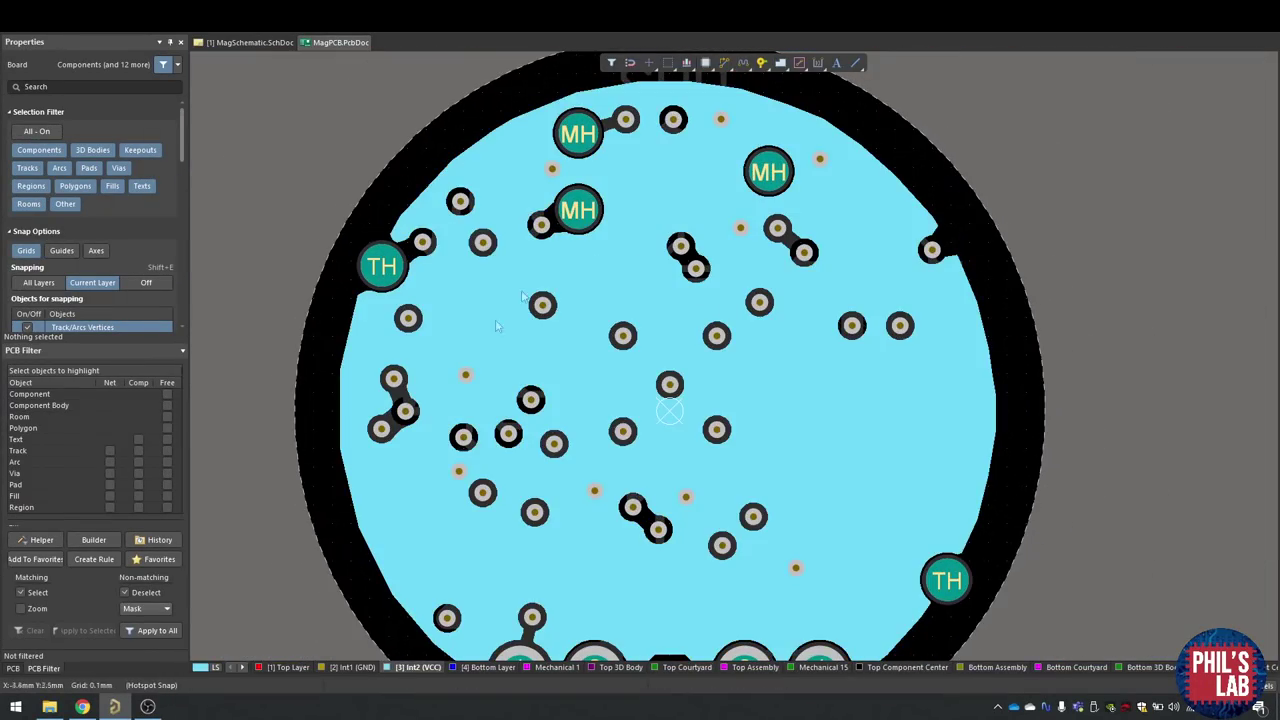
scroll(612, 500, "down", 1)
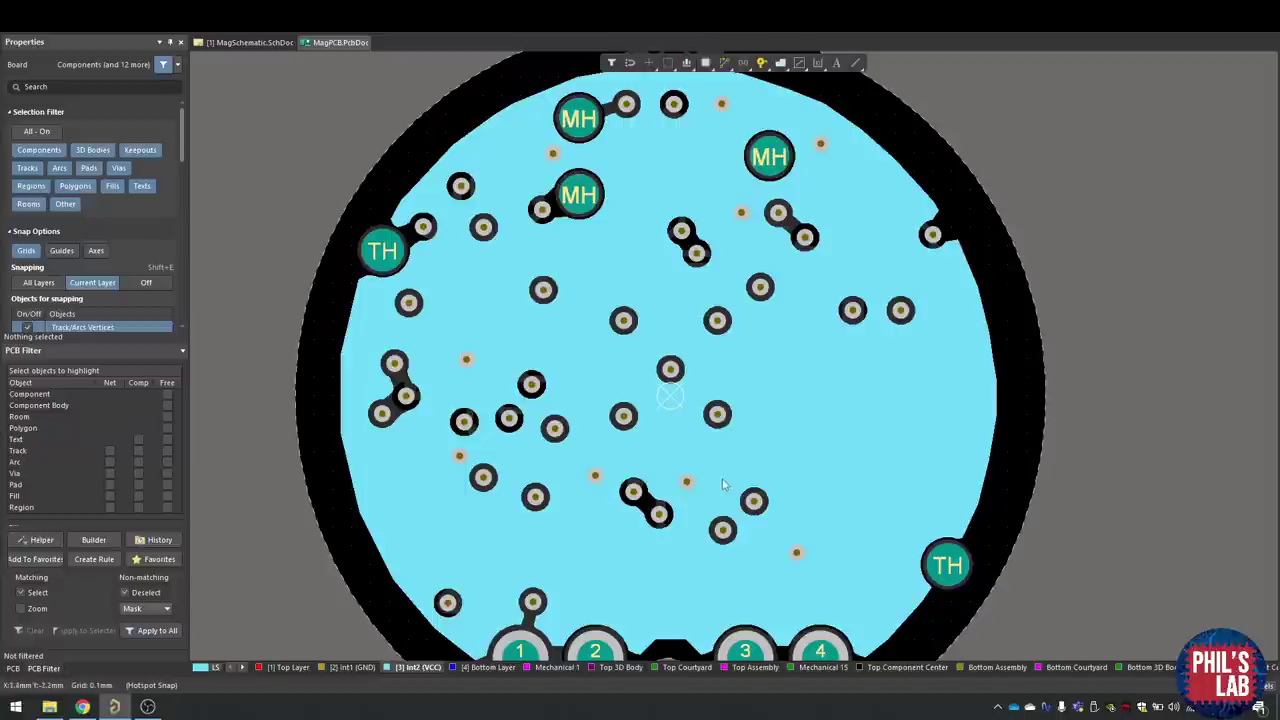
Switch to the Bottom Layer and look over its tracks, including the wide +5V_FILT trace.
key("plus")
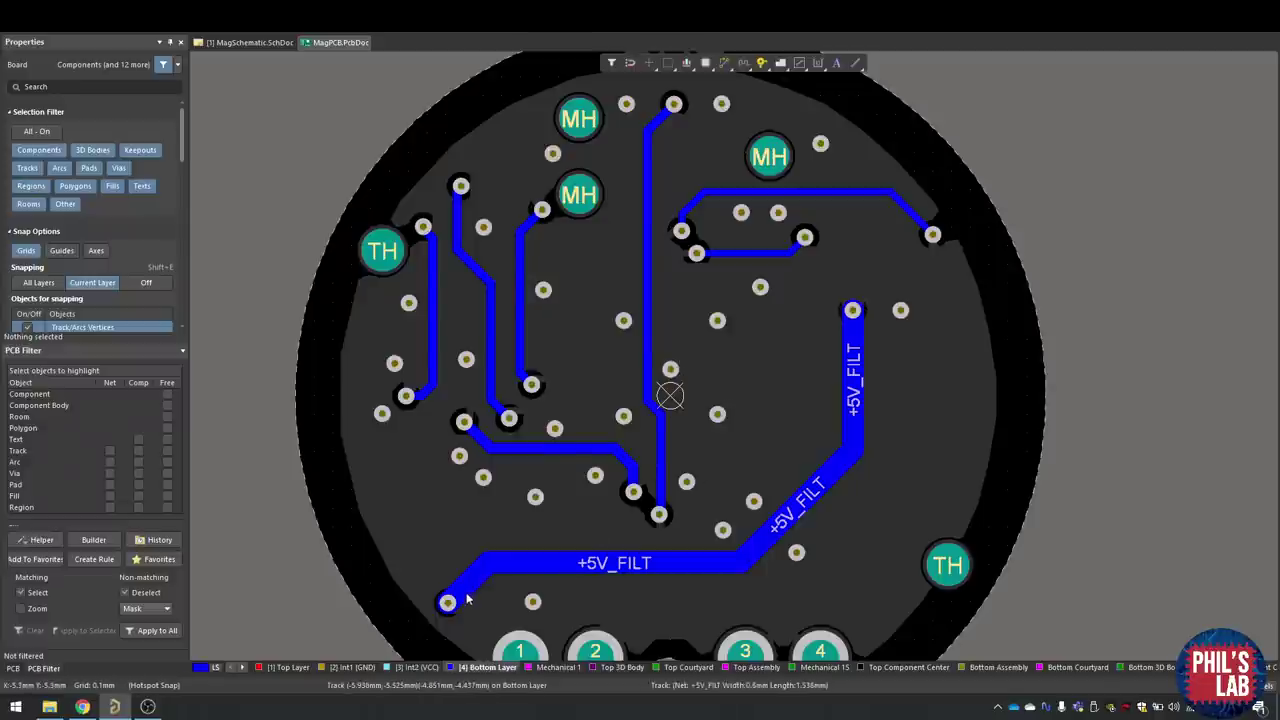
scroll(658, 445, "up", 3, "ctrl")
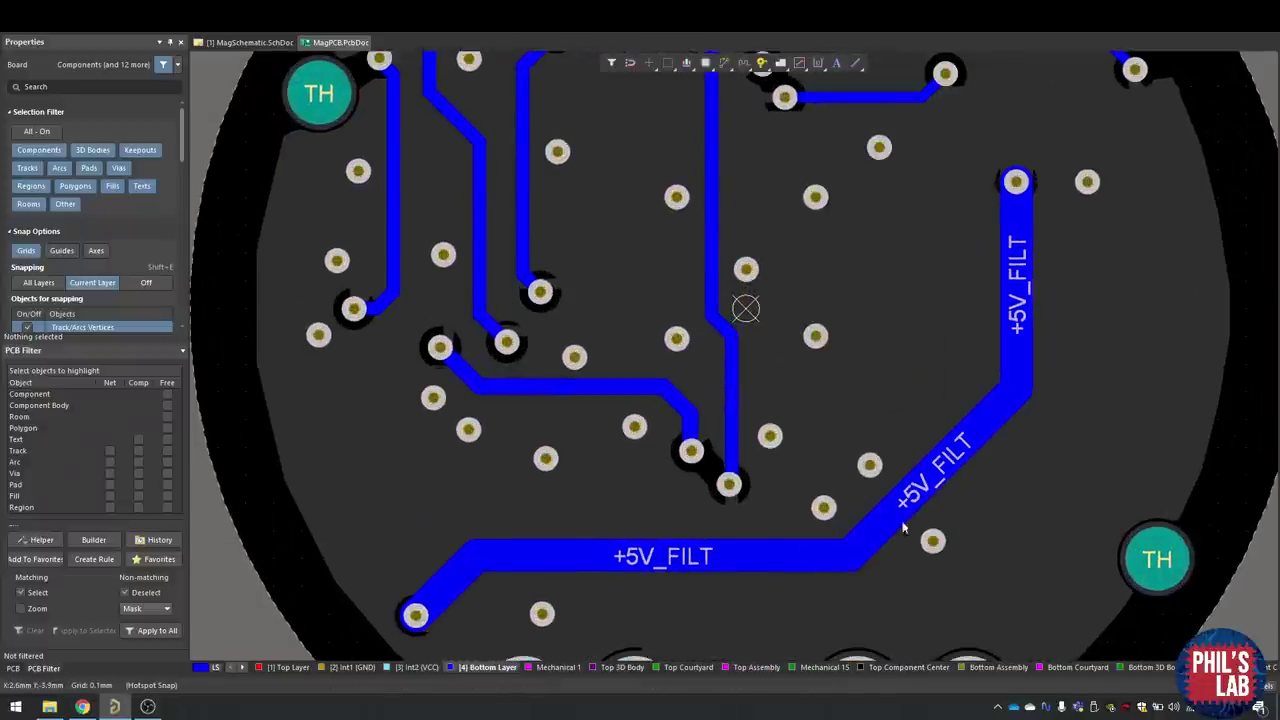
right_click_drag(1009, 208, 984, 312)
scroll(651, 344, "up", 2, "ctrl")
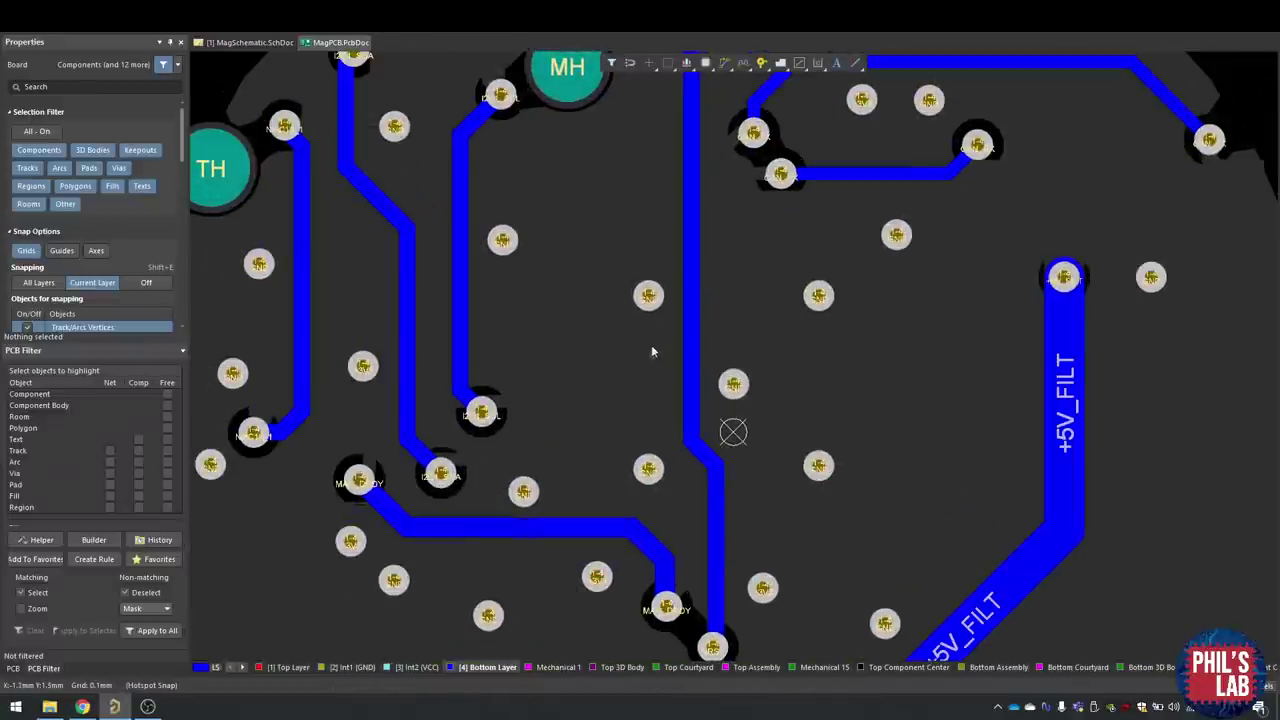
right_click_drag(486, 238, 520, 388)
scroll(523, 383, "down", 1, "ctrl")
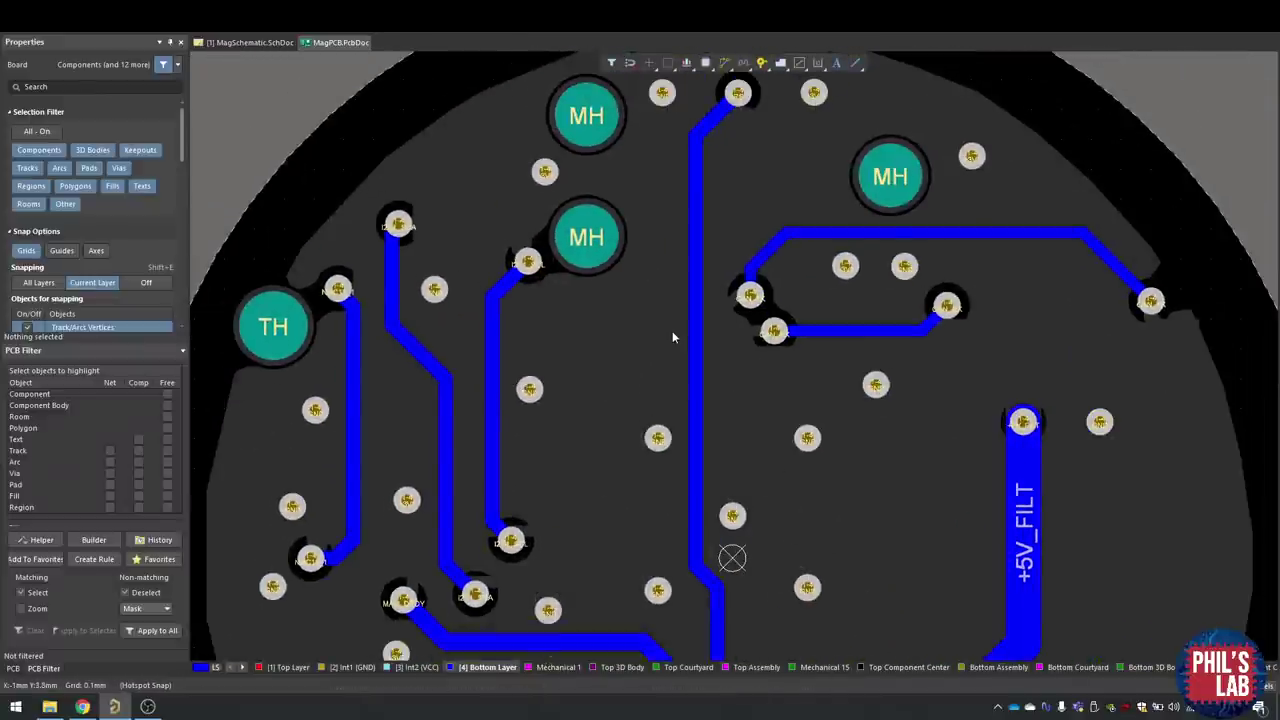
scroll(671, 361, "down", 1, "ctrl")
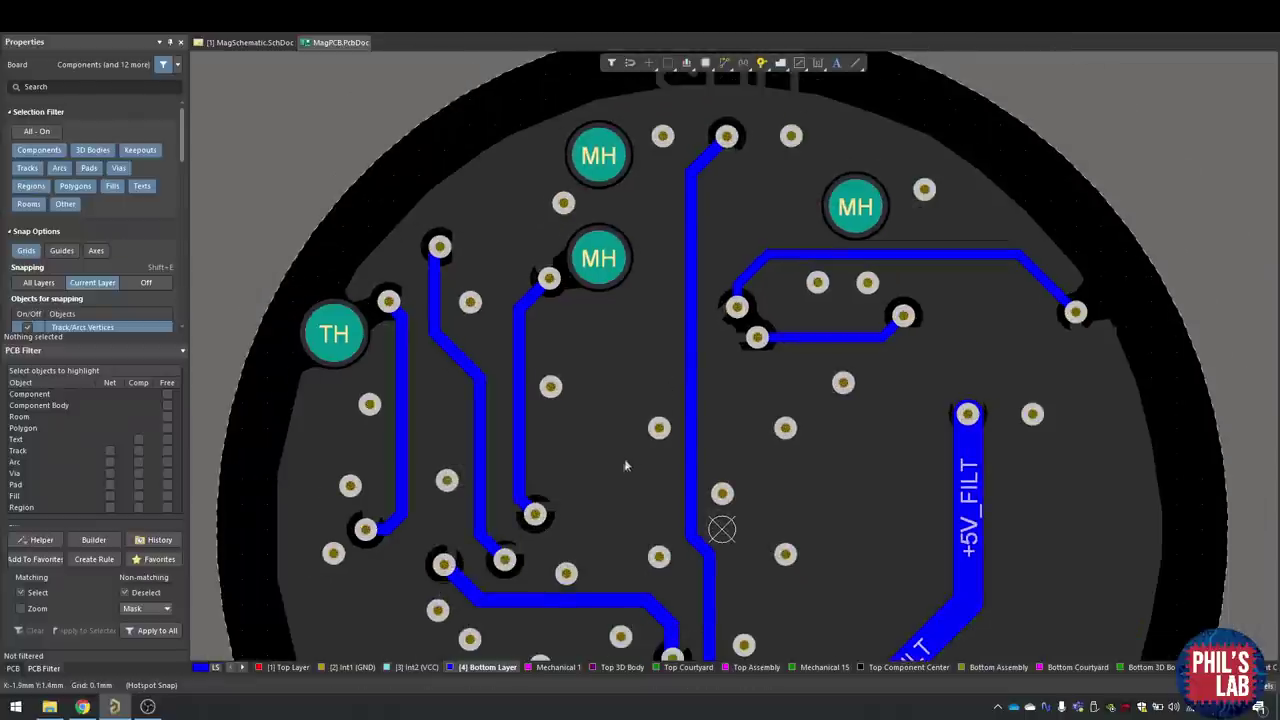
key("3")
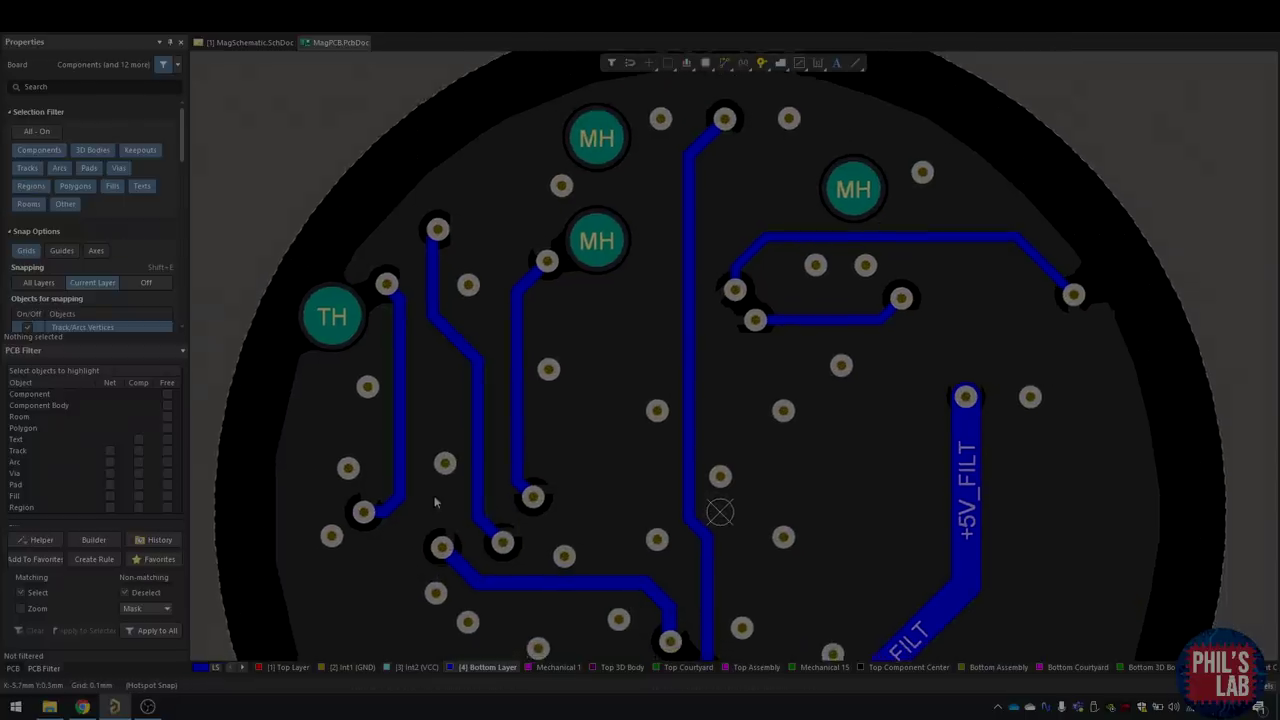